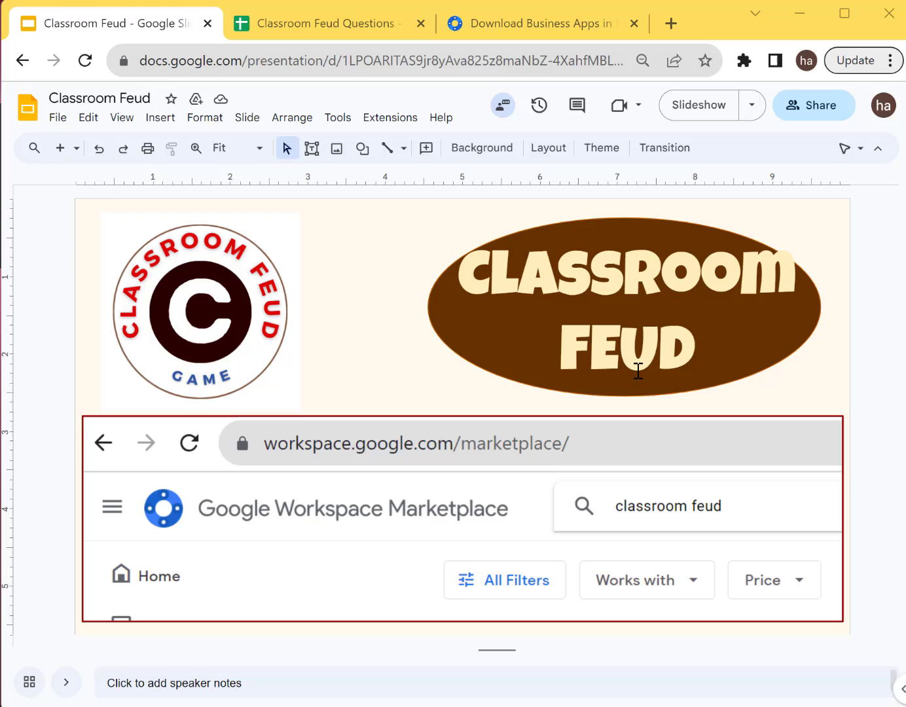
Open the Classroom Feud Game configuration panel from the Extensions add-on menu
click(379, 120)
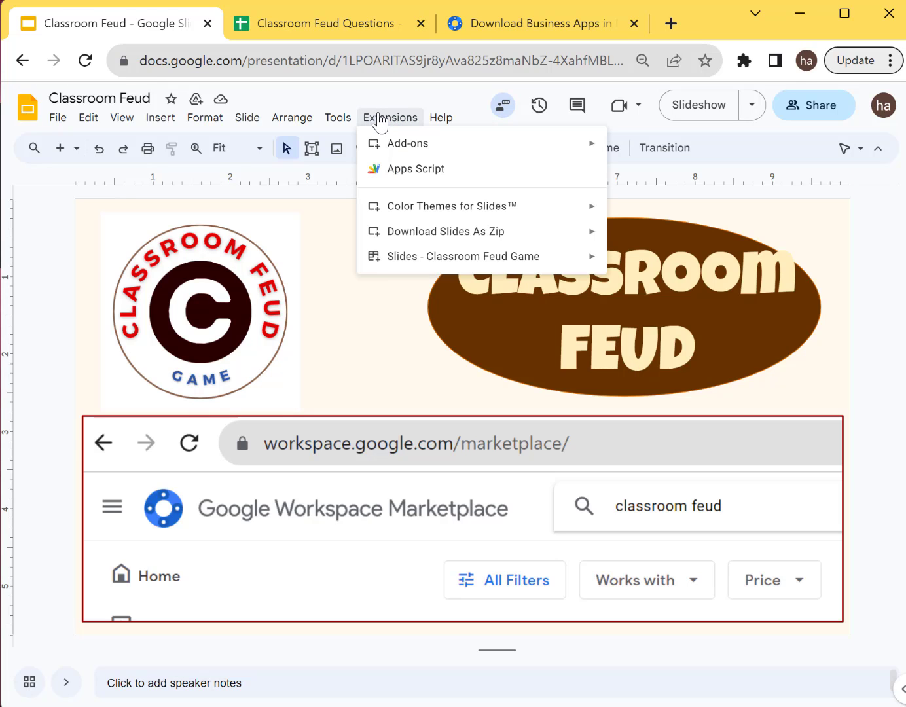
mouse_move(451, 262)
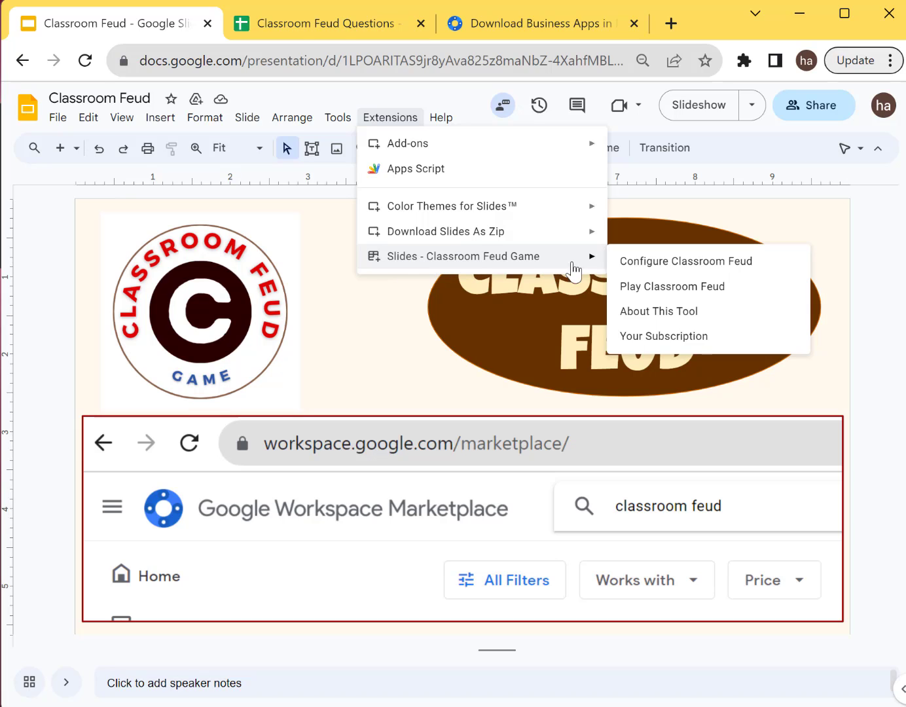
click(717, 262)
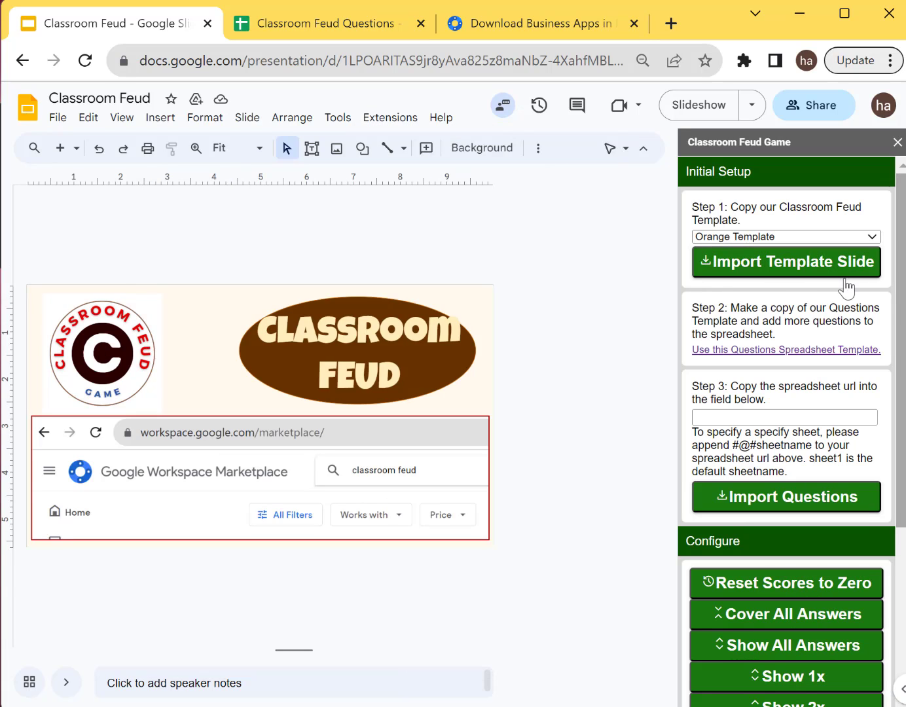
Show the slide thumbnails filmstrip and keep Orange Template as the template colour
click(16, 682)
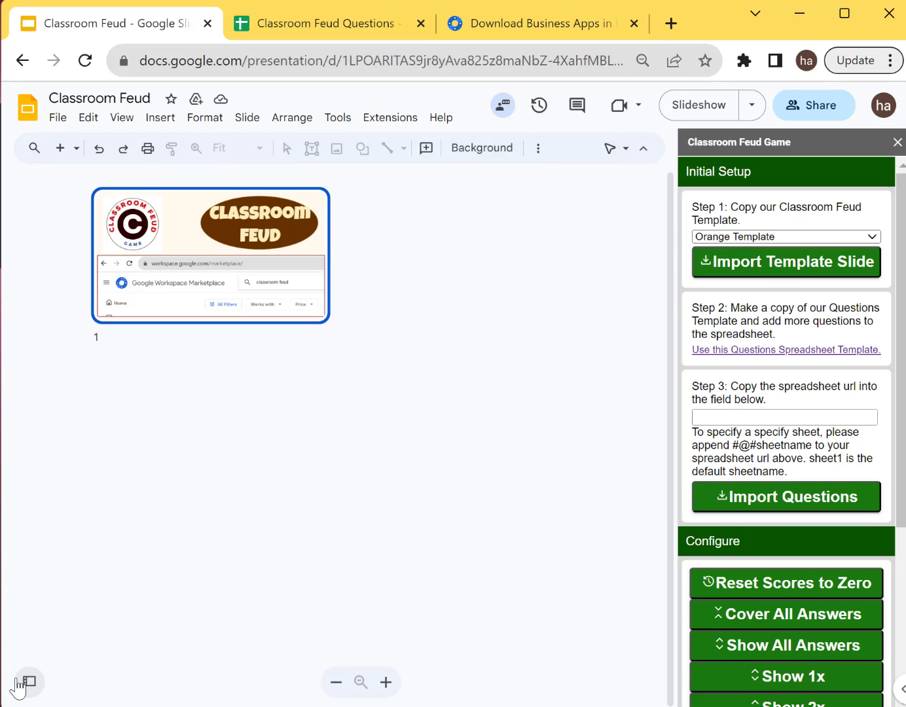
click(29, 683)
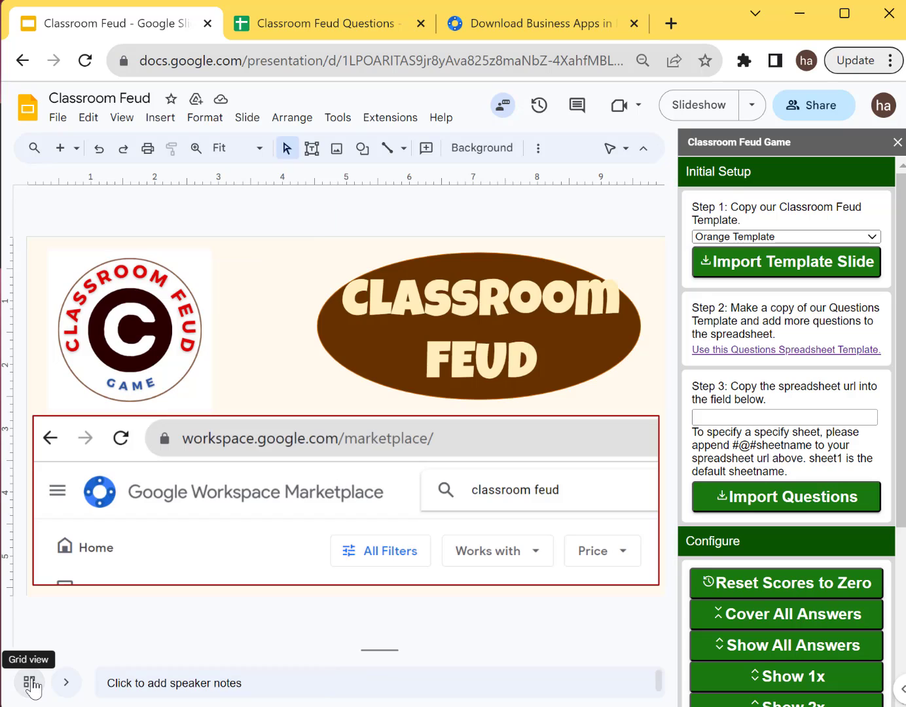
click(30, 683)
click(30, 683)
click(67, 682)
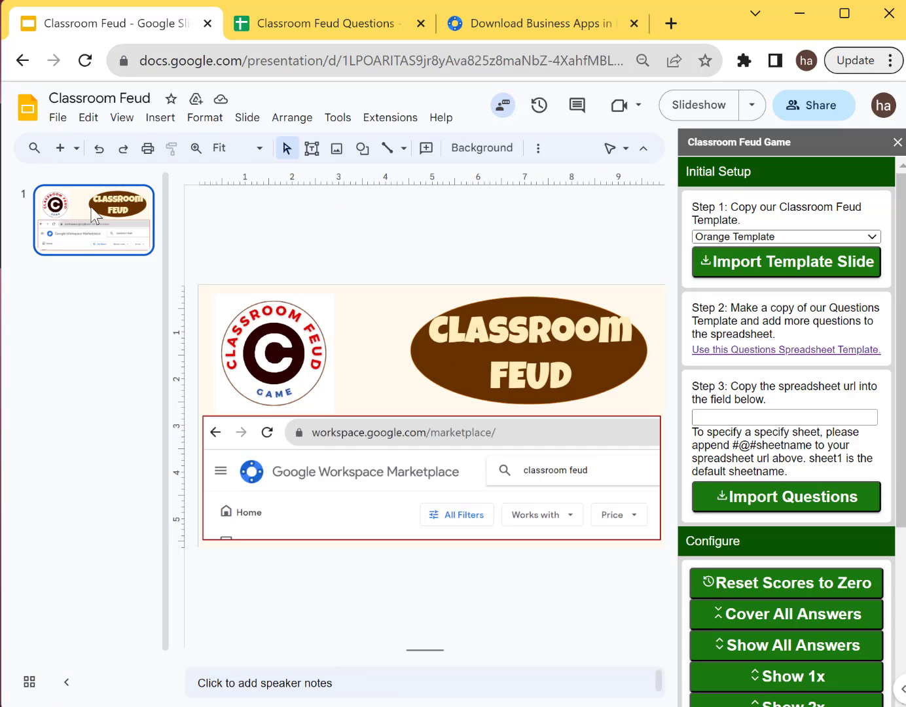
click(776, 237)
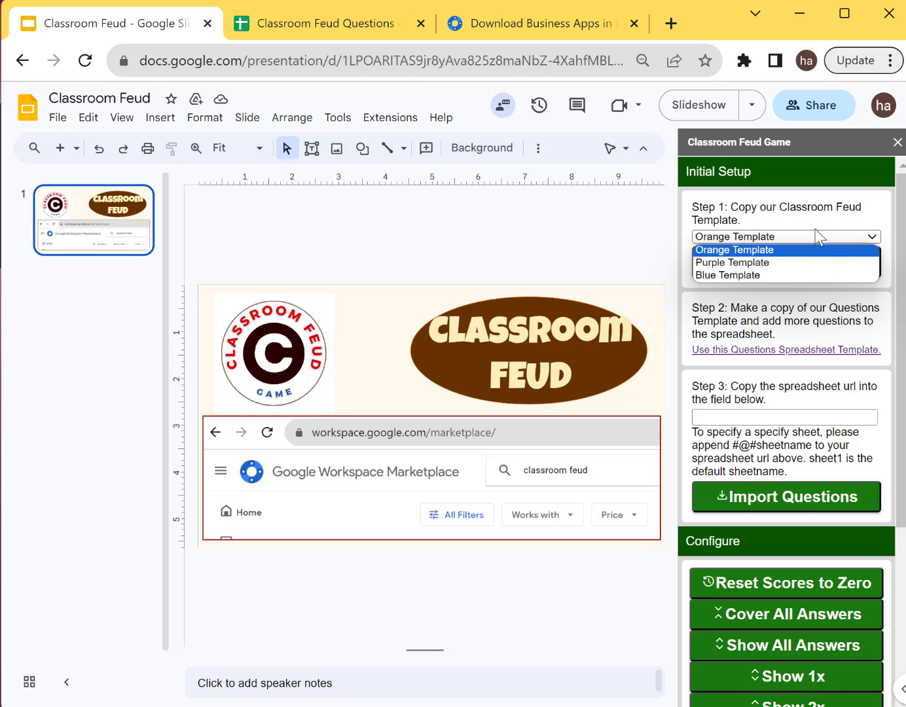
click(817, 211)
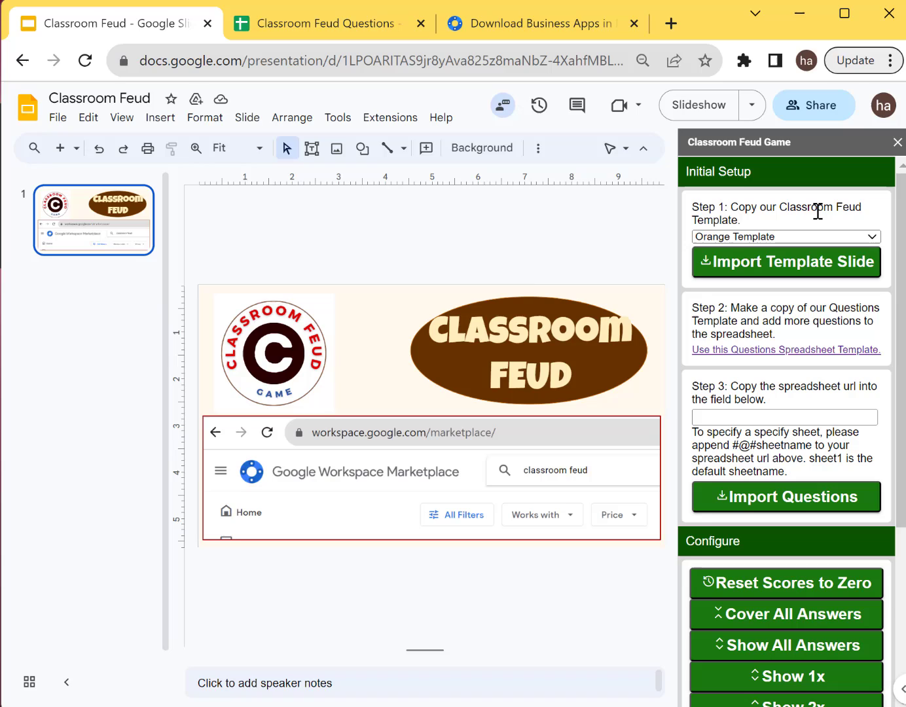
Import the orange template slides and browse the new title, Round X board and instructions slides
click(797, 266)
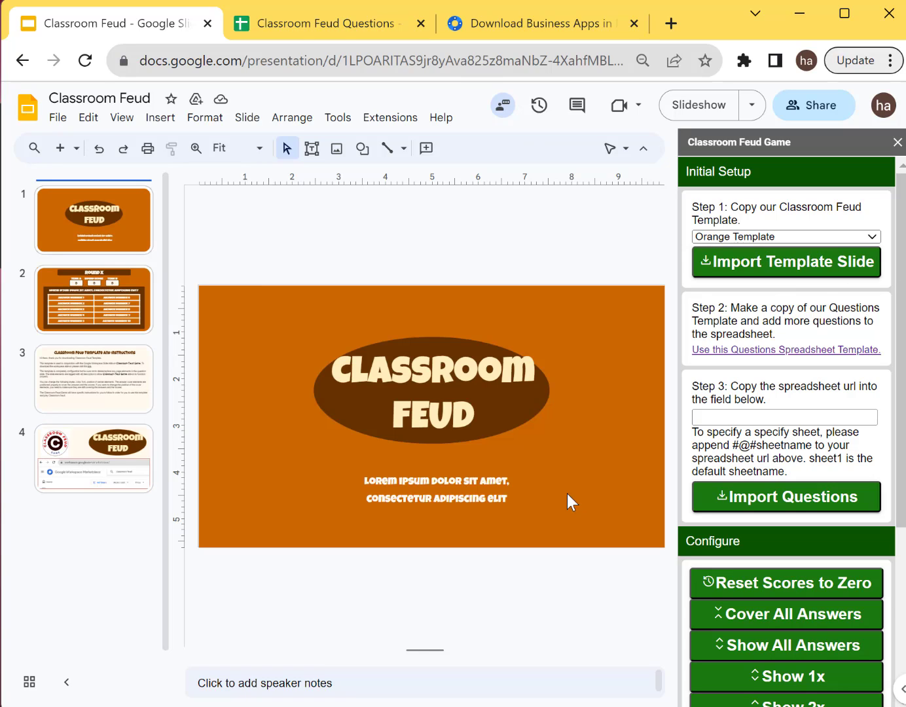
click(91, 285)
click(92, 398)
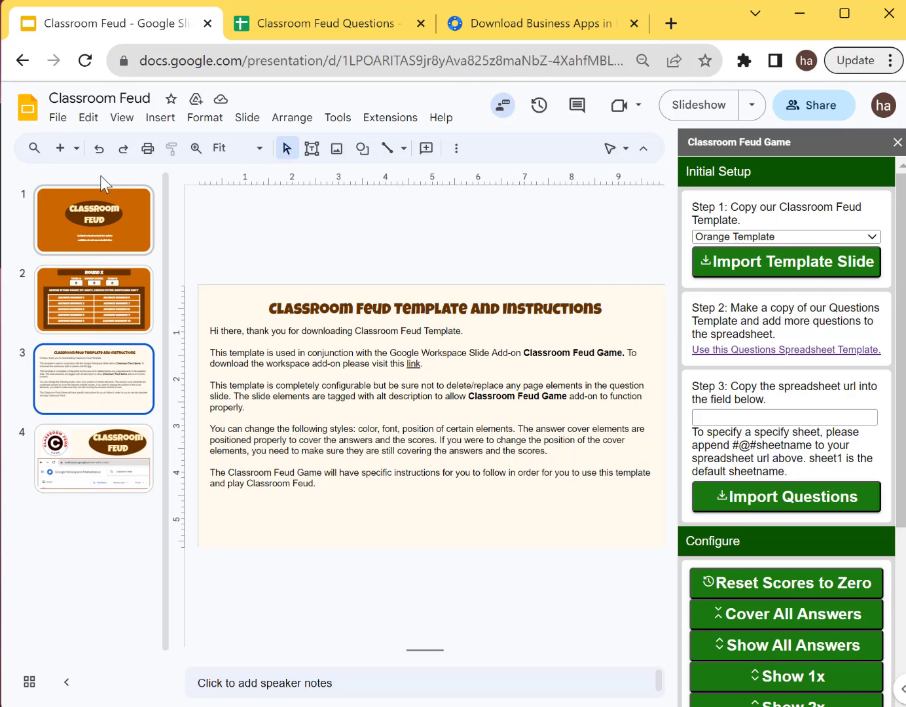
click(102, 208)
click(55, 283)
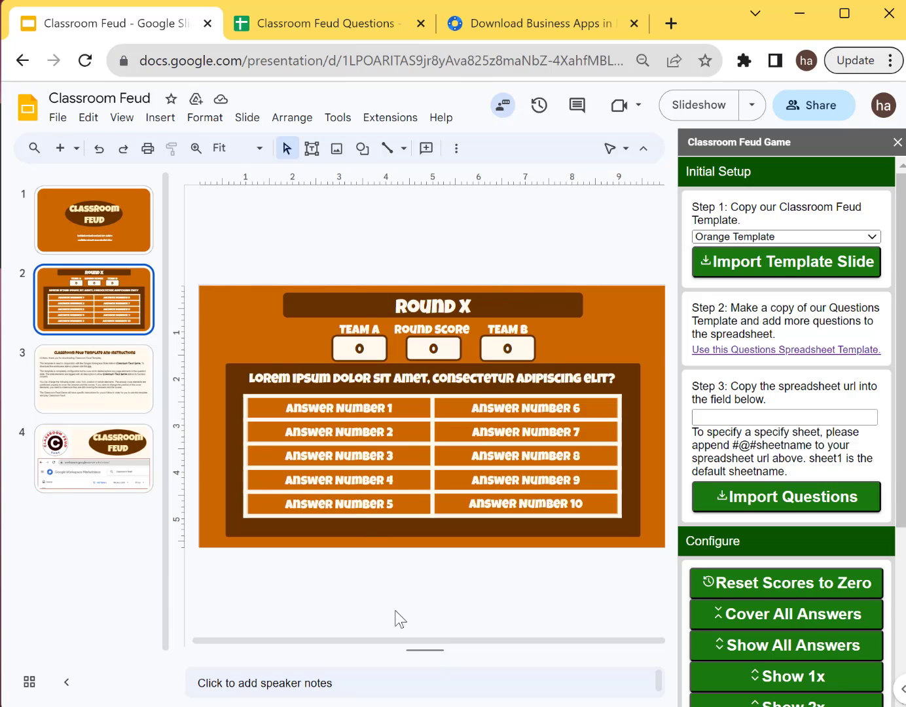
Collapse the speaker notes, then review the instructions, Round X board and Classroom Feud title slides
drag(425, 649, 428, 697)
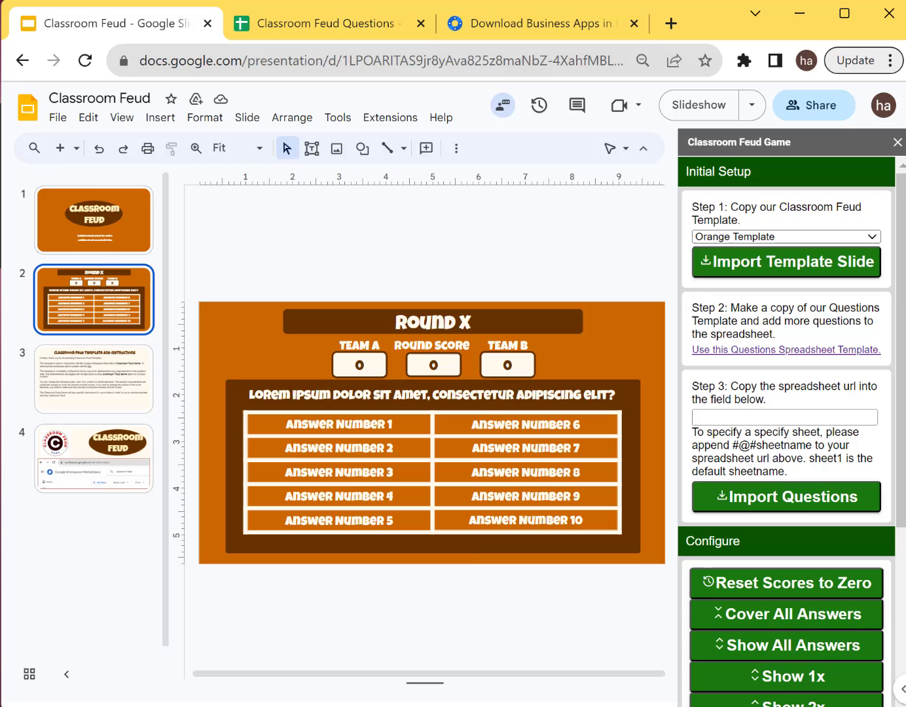
click(137, 392)
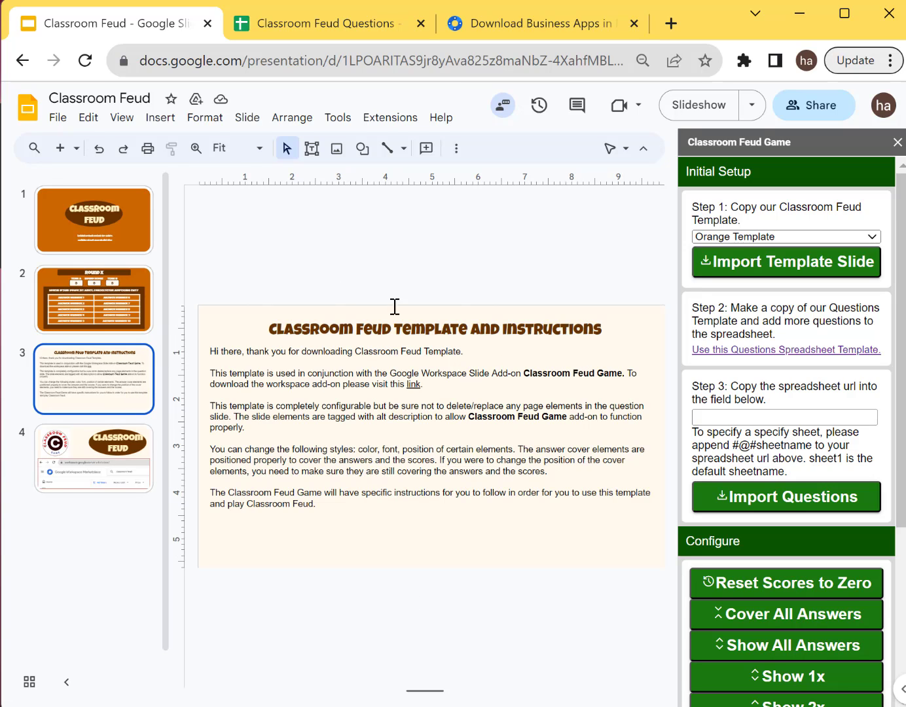
click(132, 283)
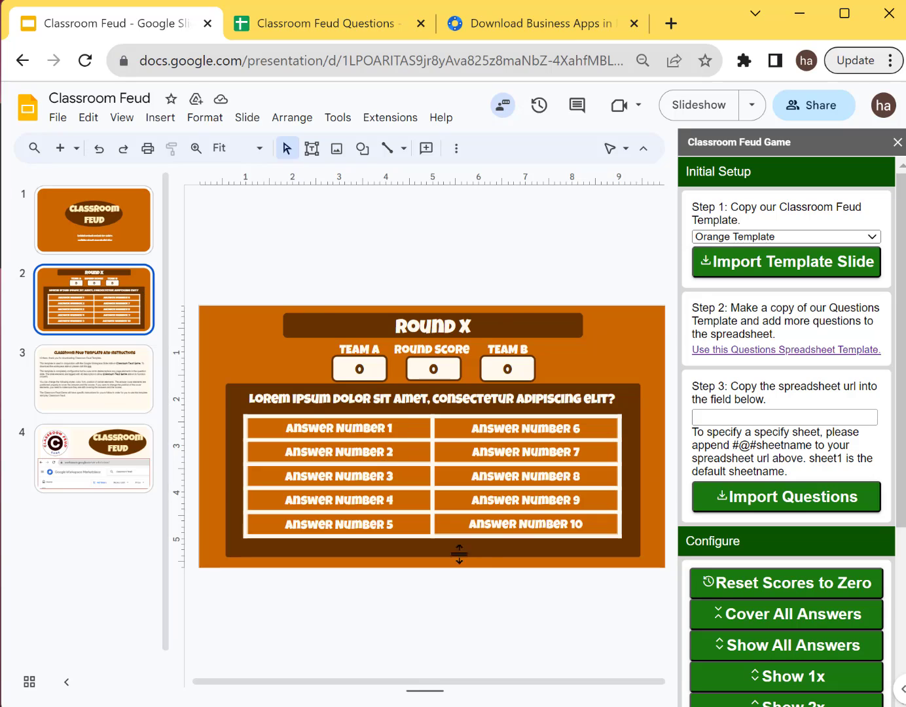
click(86, 223)
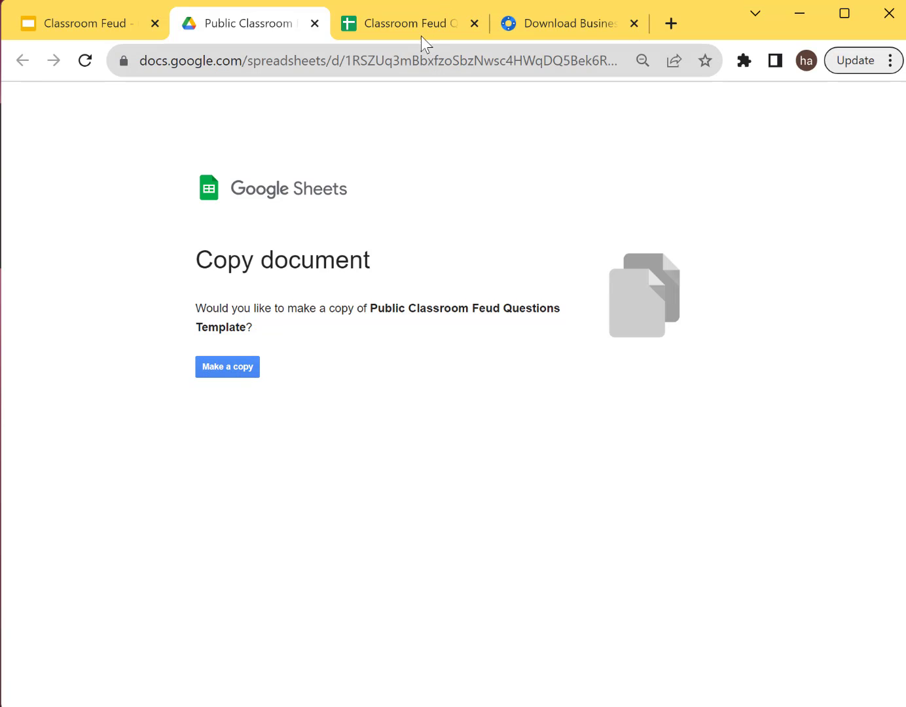
In the Classroom Feud Questions sheet, inspect the three questions in cells C2 to C4
click(418, 33)
click(236, 384)
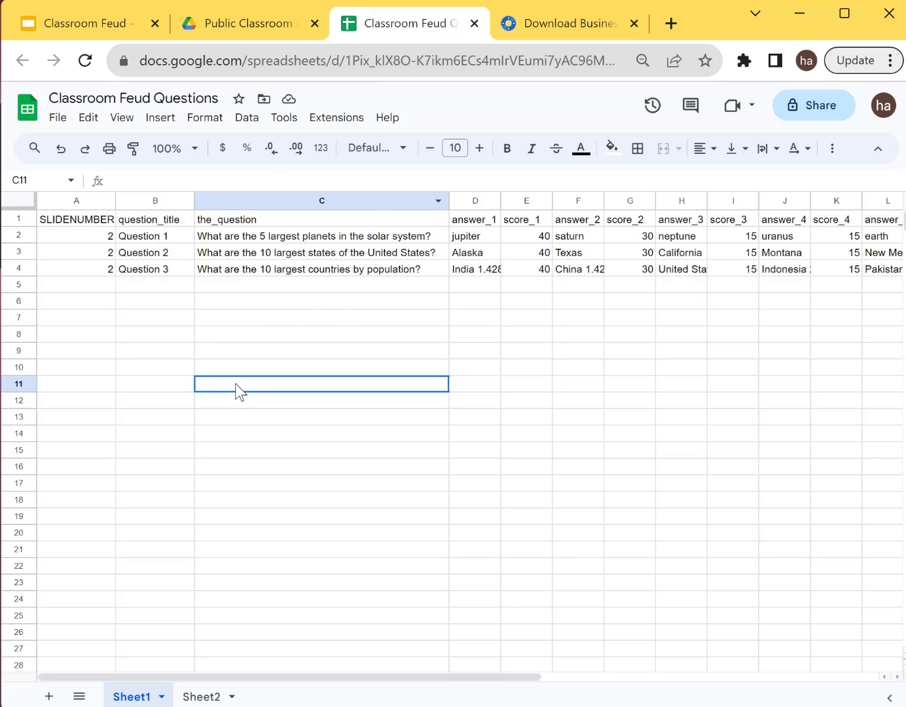
click(222, 257)
drag(59, 240, 802, 272)
click(612, 324)
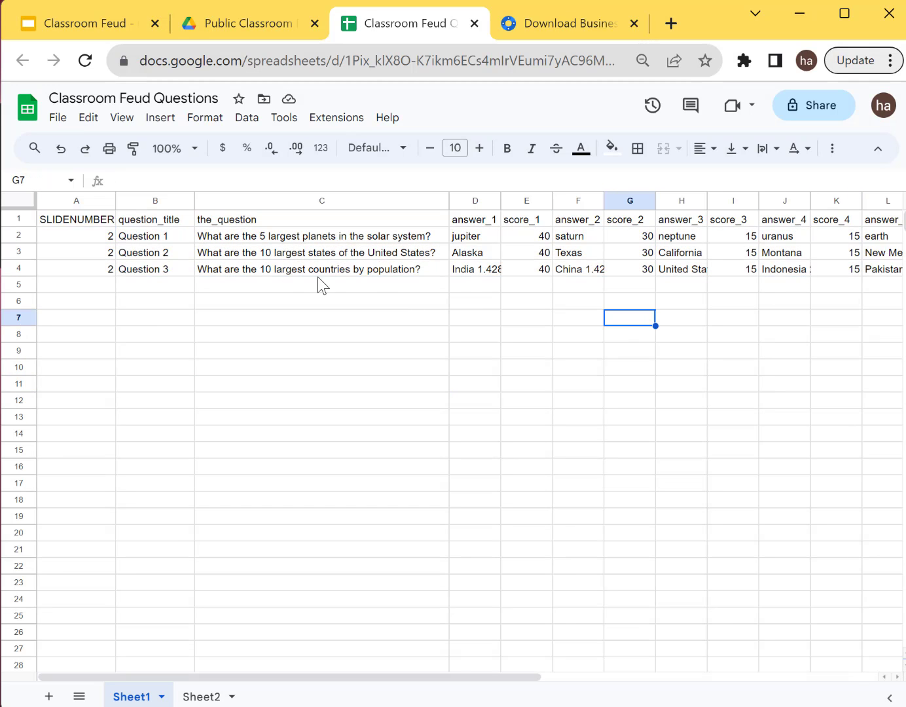
click(269, 237)
click(268, 286)
click(277, 243)
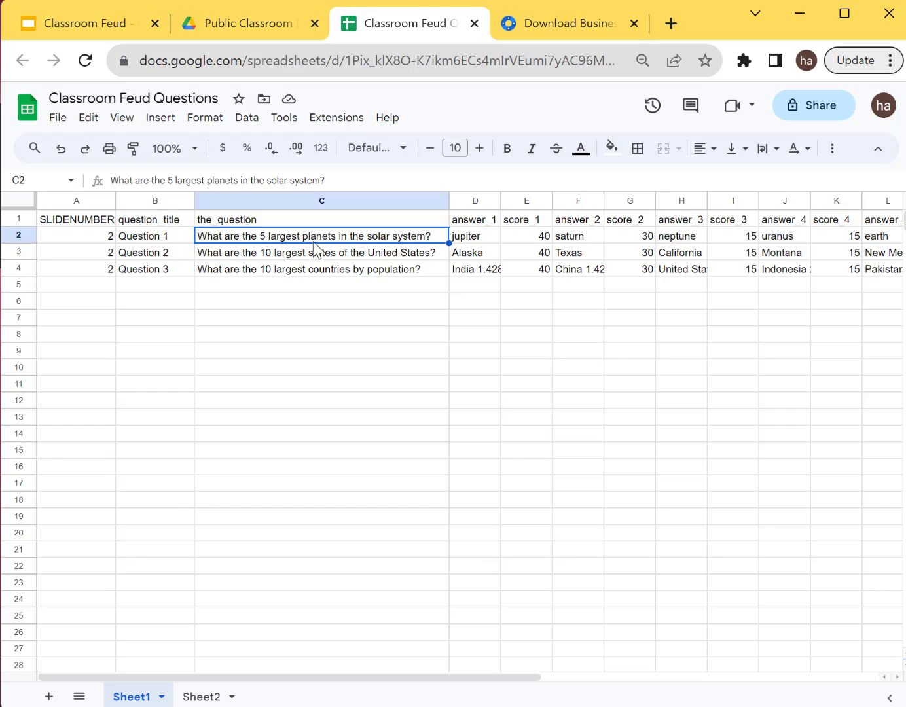
click(348, 256)
click(345, 268)
click(337, 303)
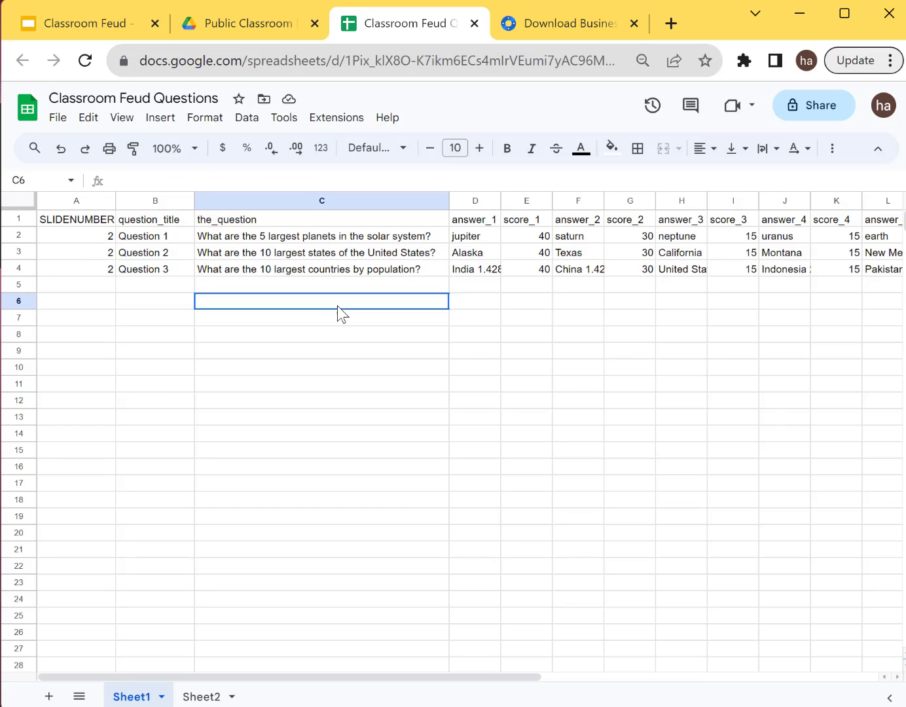
click(167, 287)
click(68, 287)
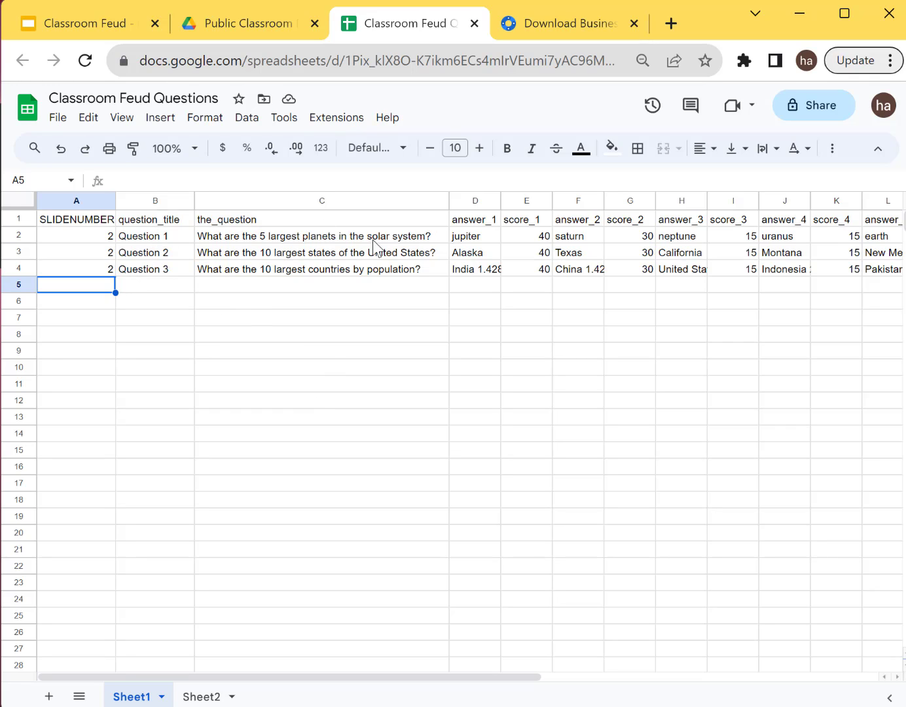
Check the SLIDENUMBER header and column A slide numbers, then return to the presentation
click(85, 220)
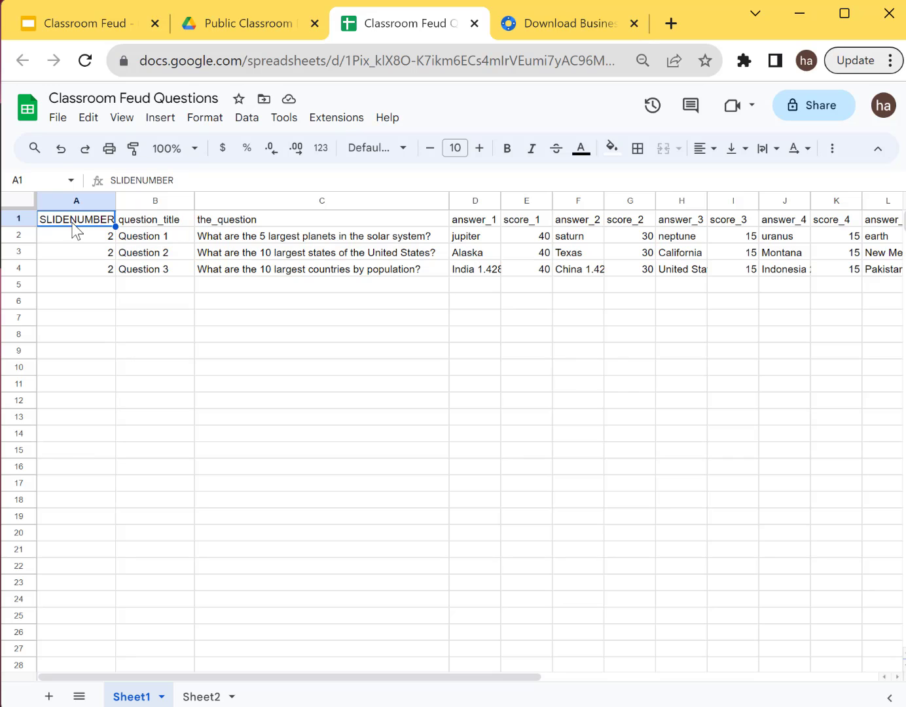
mouse_move(74, 222)
mouse_down()
mouse_move(803, 228)
mouse_move(884, 216)
mouse_move(629, 242)
mouse_move(42, 226)
mouse_move(84, 229)
mouse_up()
click(98, 242)
click(93, 259)
click(92, 283)
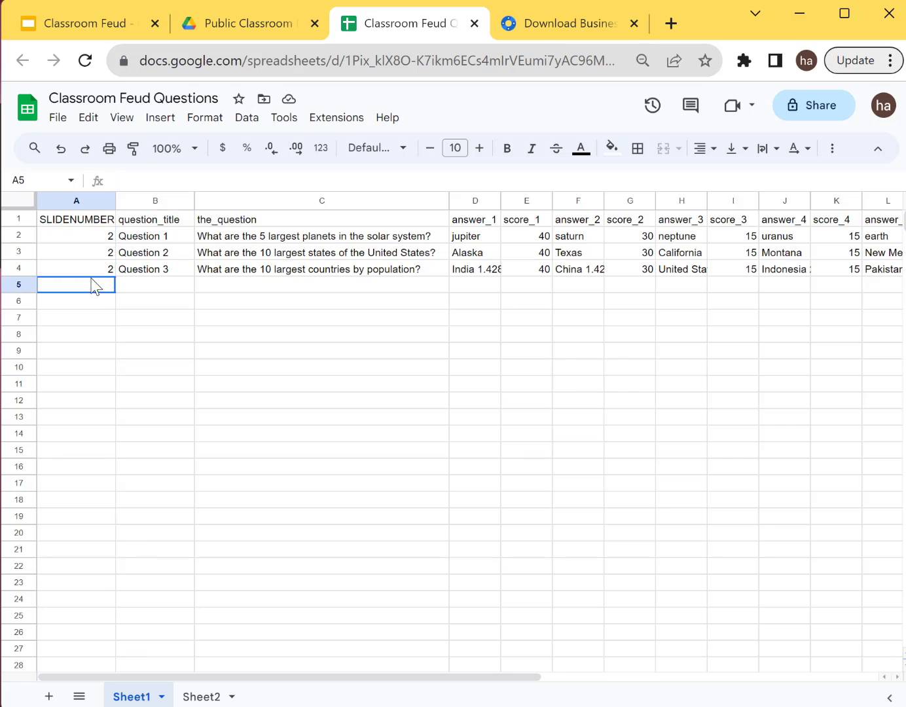
click(82, 30)
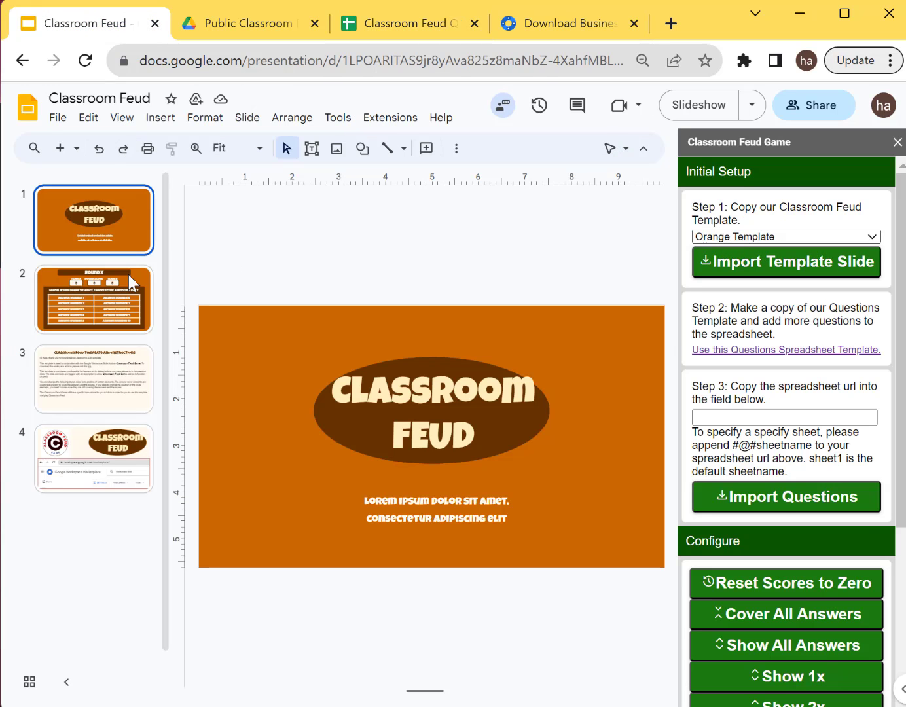
Display slide 2, the Round X board with placeholder question and answer text
click(57, 296)
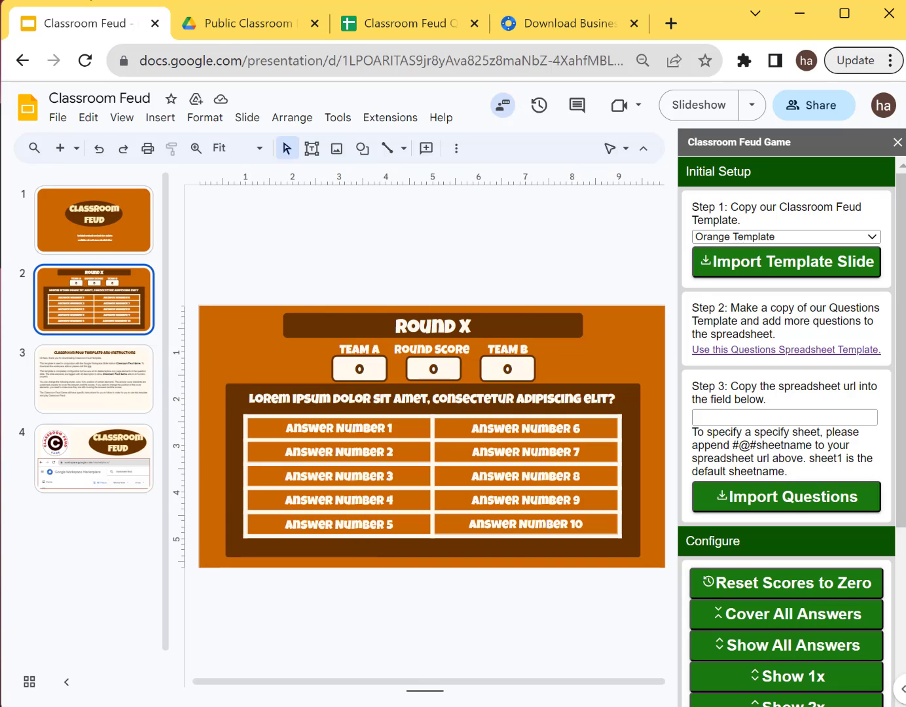
In the Questions sheet, review the slide numbers, question titles and the_question text for each row
click(357, 29)
click(363, 282)
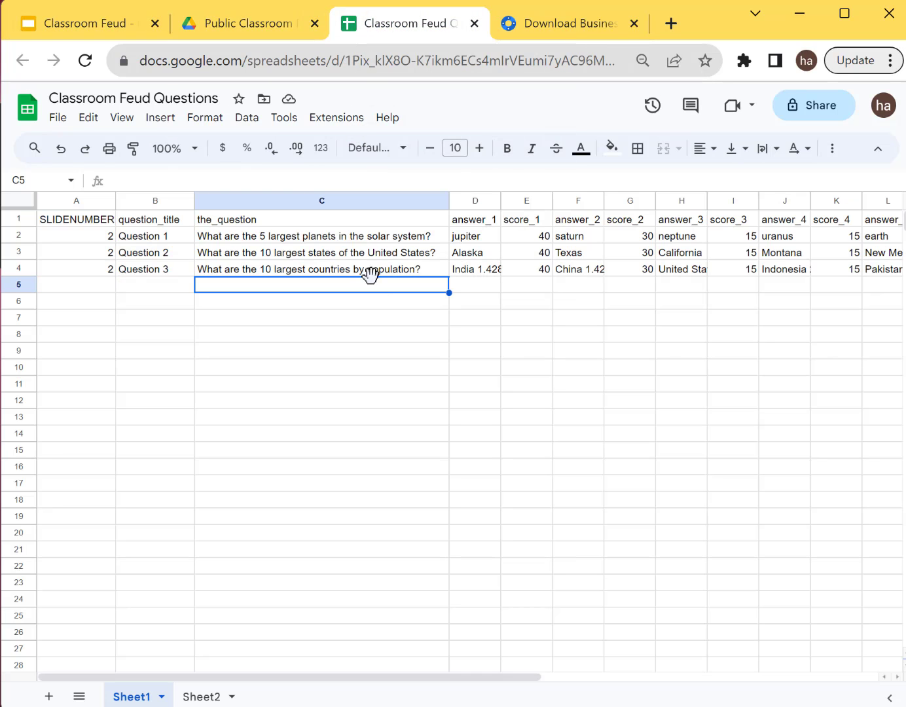
click(147, 275)
click(273, 313)
click(327, 283)
click(246, 238)
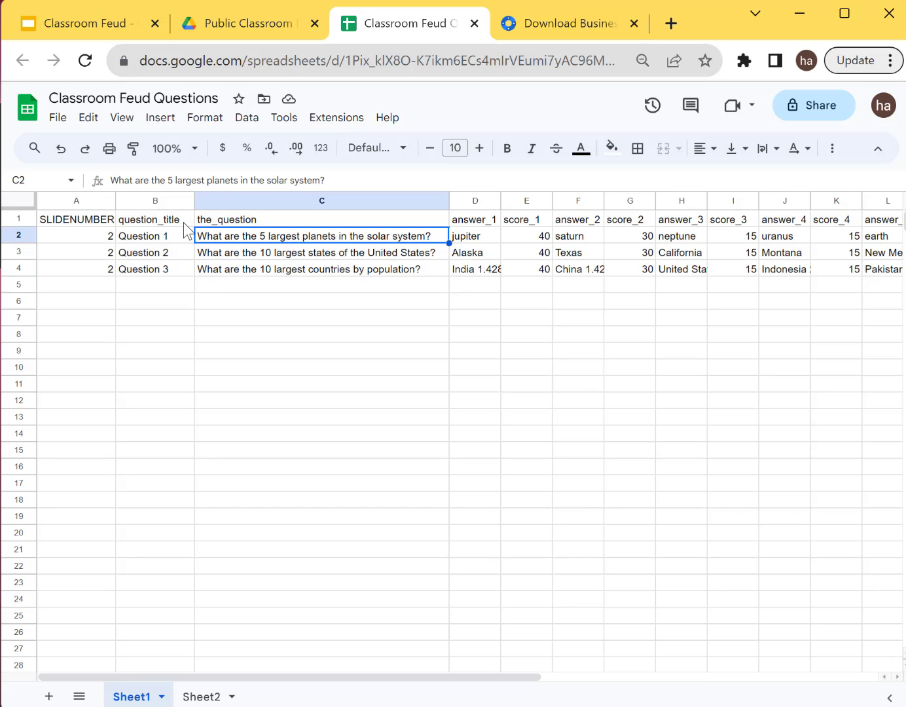
click(61, 220)
click(59, 274)
click(166, 256)
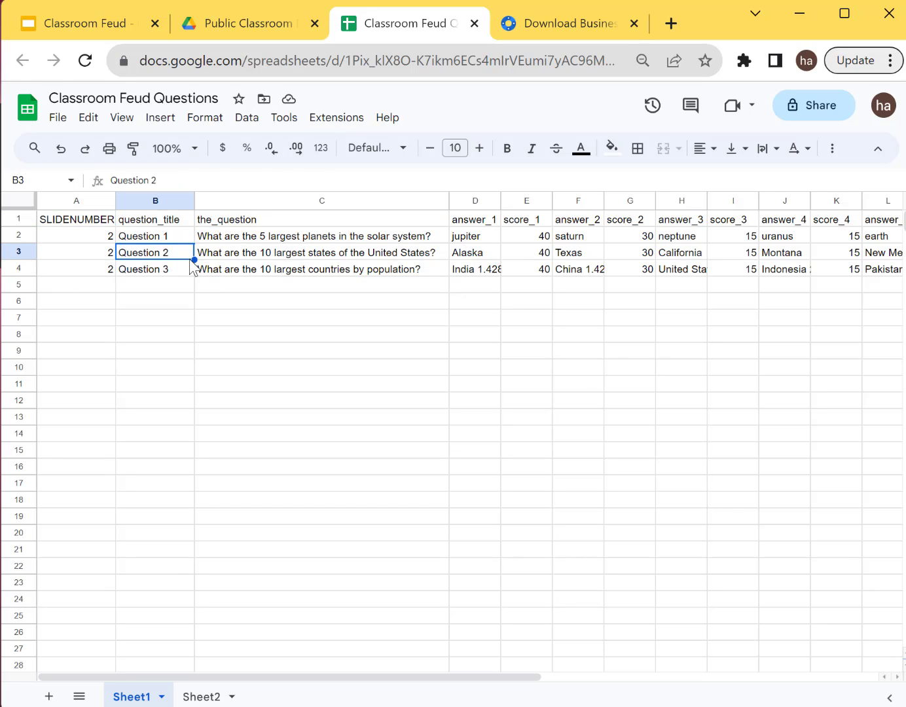
click(247, 258)
click(236, 223)
click(244, 255)
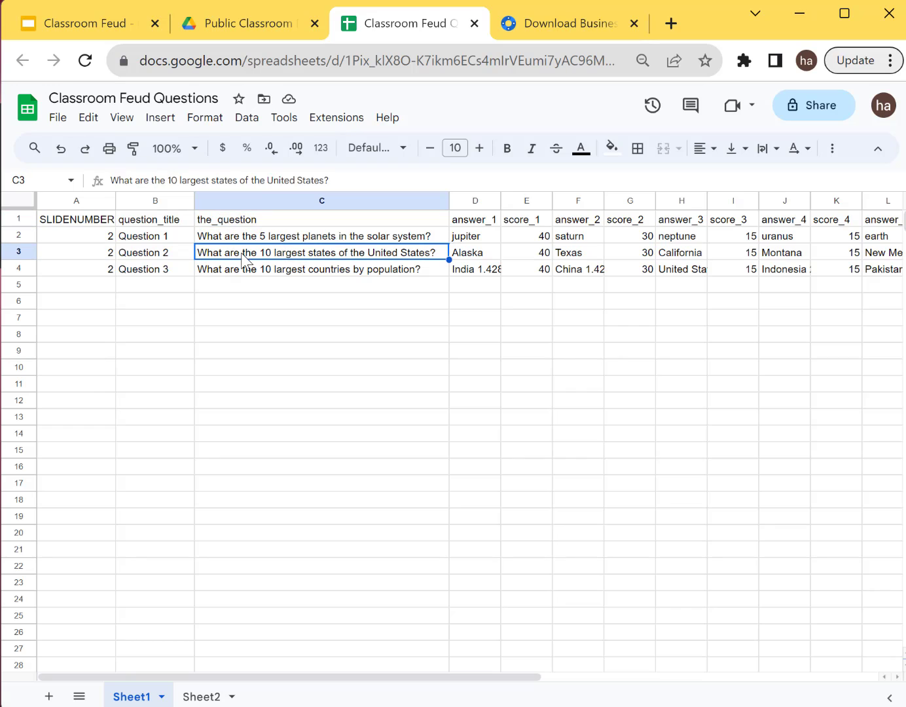
Review the answer_1 and score_1 columns and step across row 2 to column W
click(479, 220)
click(488, 270)
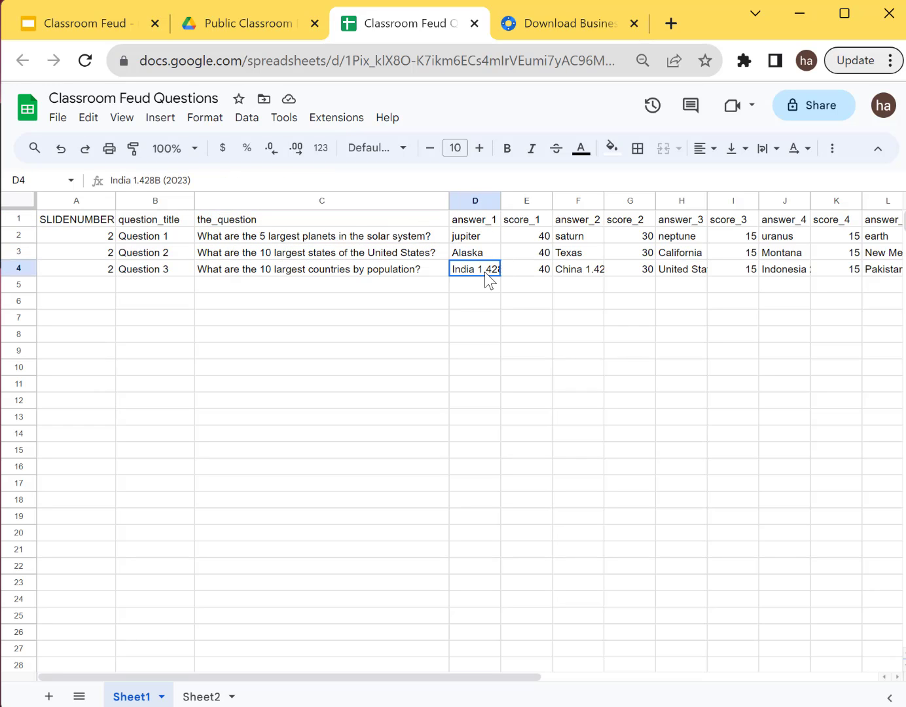
click(530, 222)
click(524, 288)
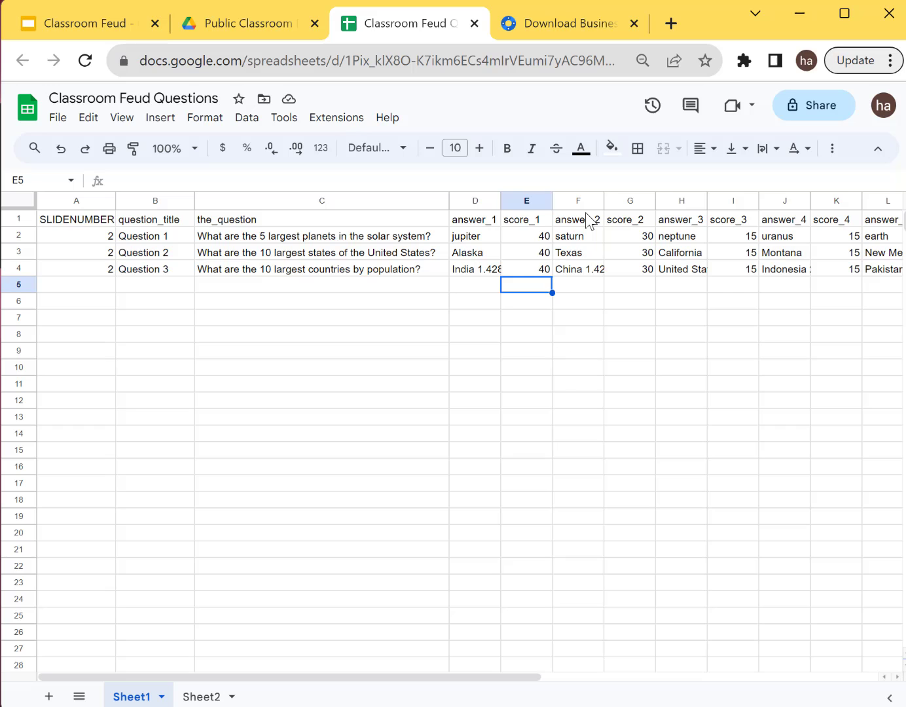
click(801, 241)
key(Right)
key(Right)
key(Right)
key(Right)
key(Right)
key(Right)
key(Right)
key(Right)
key(Right)
key(Right)
key(Right)
key(Right)
key(Right)
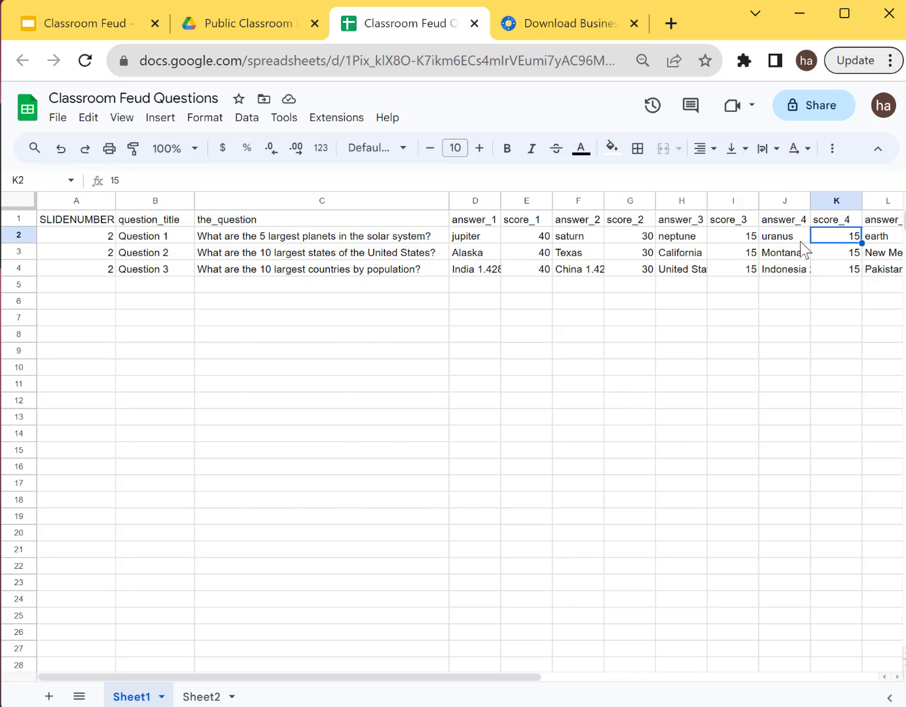
key(Left)
key(Left)
key(Left)
key(Left)
key(Left)
key(Left)
key(Left)
key(Left)
key(Left)
key(Left)
key(Left)
key(Left)
key(Left)
key(Left)
key(Left)
key(Left)
key(Left)
key(Left)
key(Left)
key(Left)
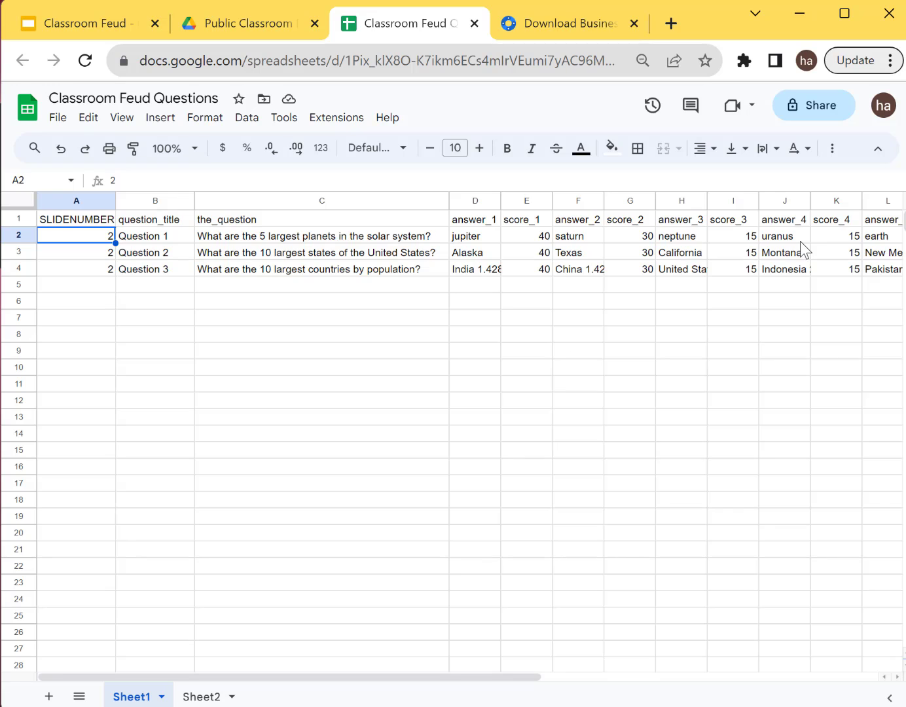
click(526, 200)
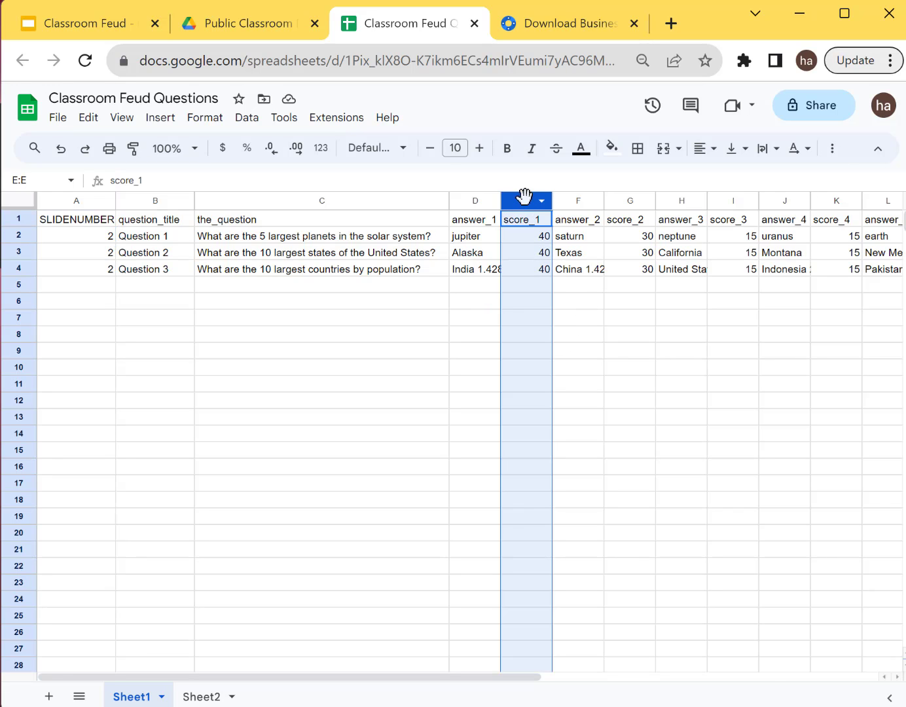
drag(526, 201, 597, 203)
click(592, 286)
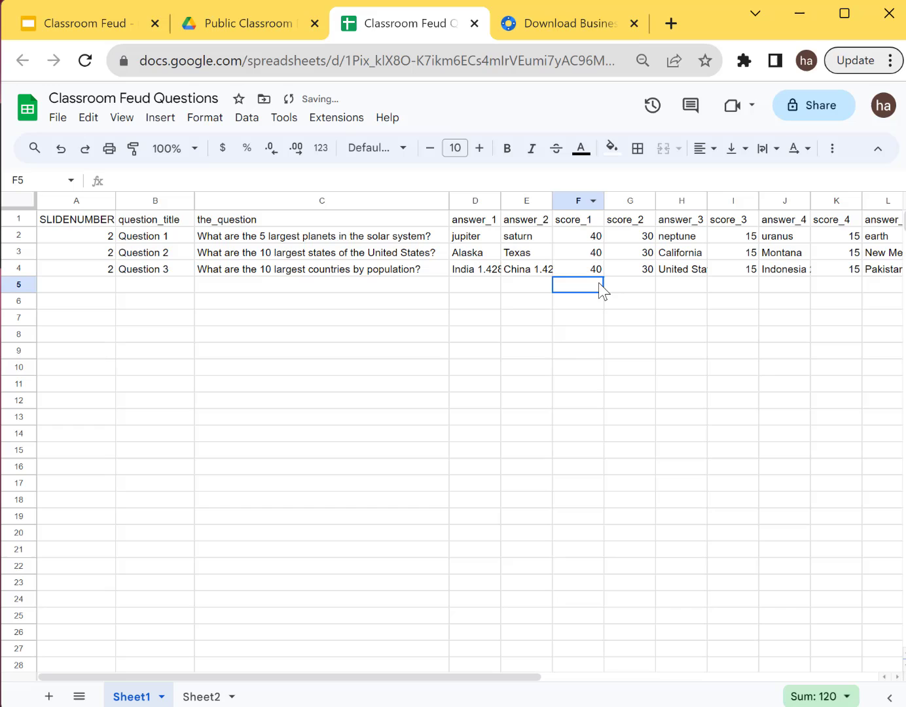
drag(576, 199, 645, 208)
click(576, 197)
drag(572, 197, 528, 222)
click(532, 222)
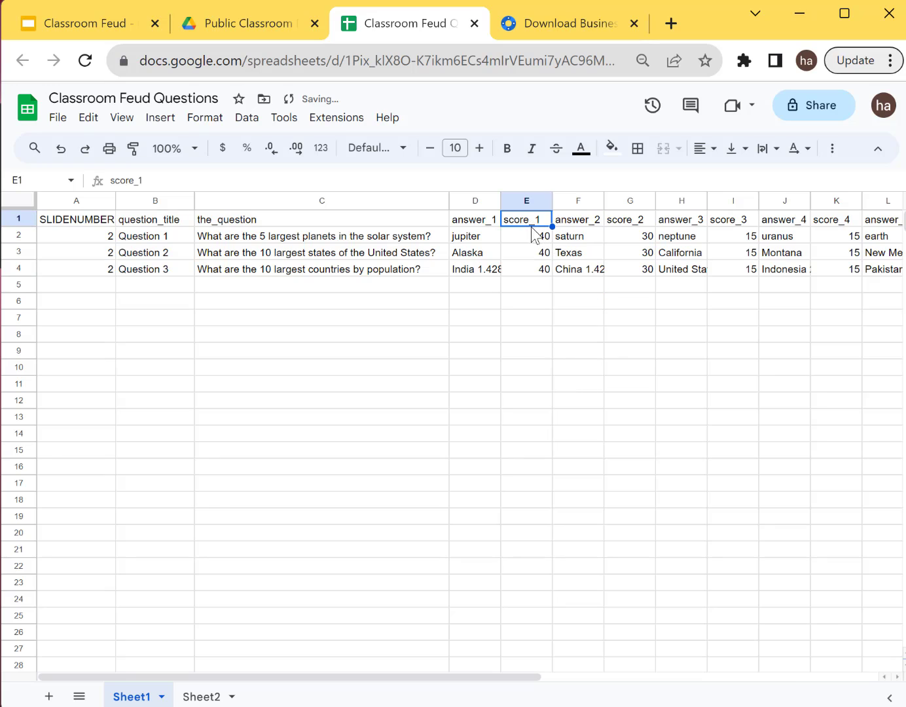
click(510, 285)
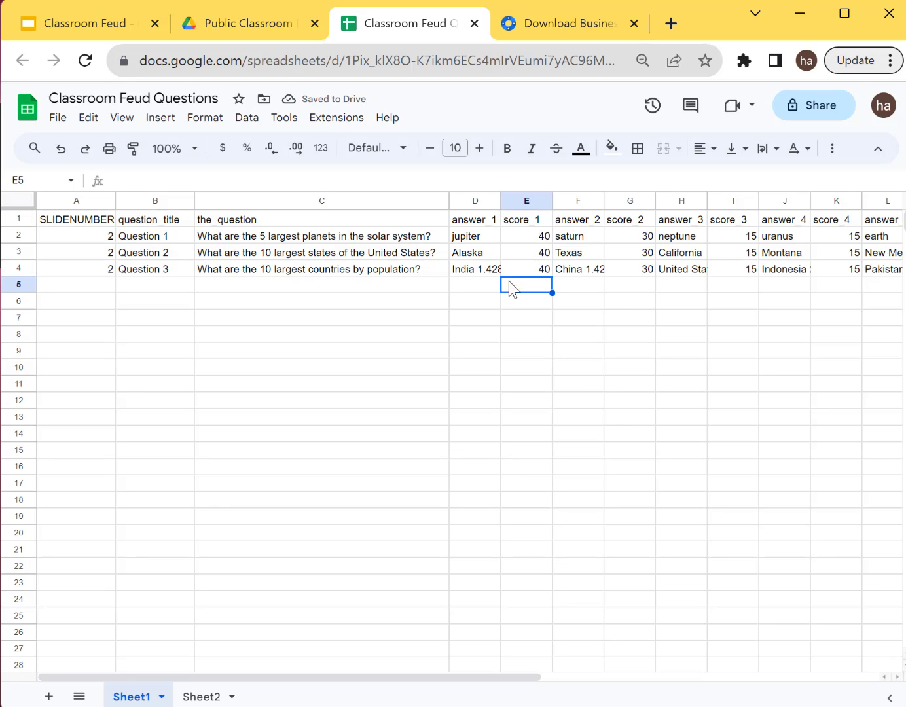
click(529, 224)
click(545, 302)
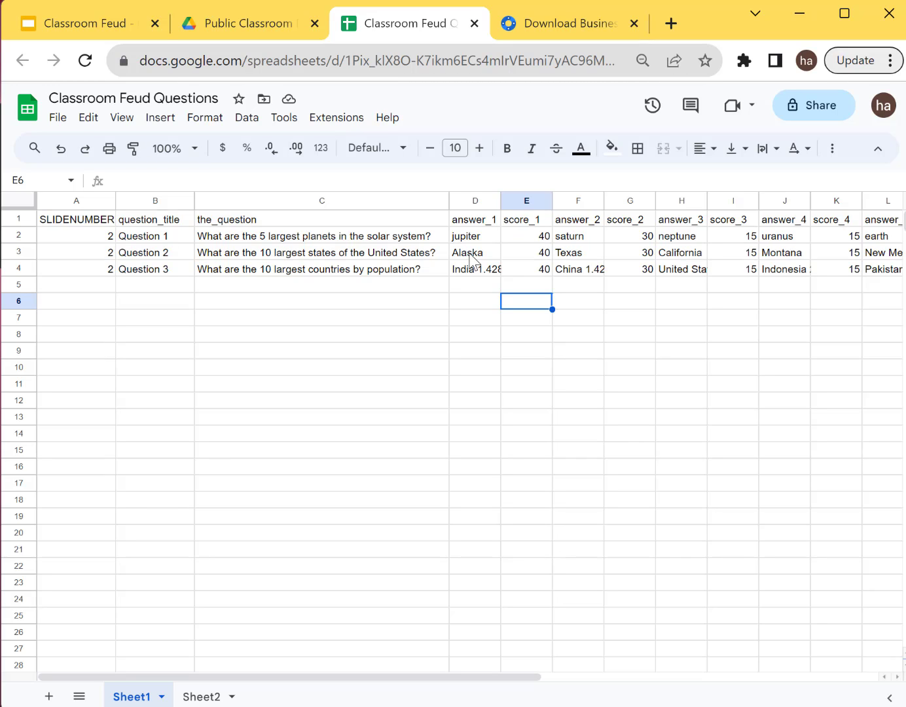
In row 5 enter slide number 2, title 'Question 4' and 'Which states are on the west coast?'
click(75, 287)
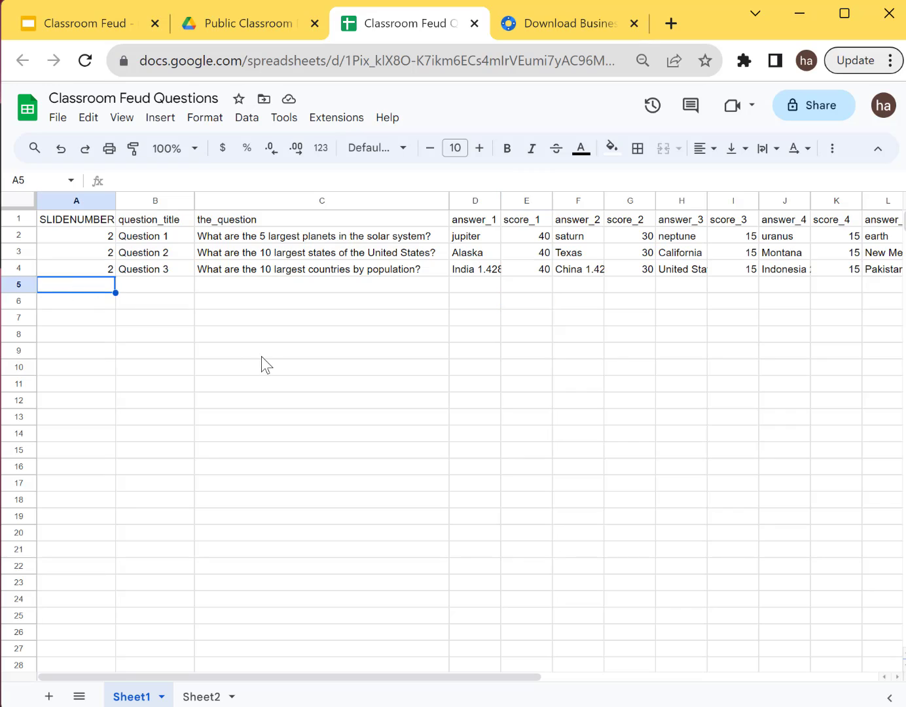
text(2)
key(Tab)
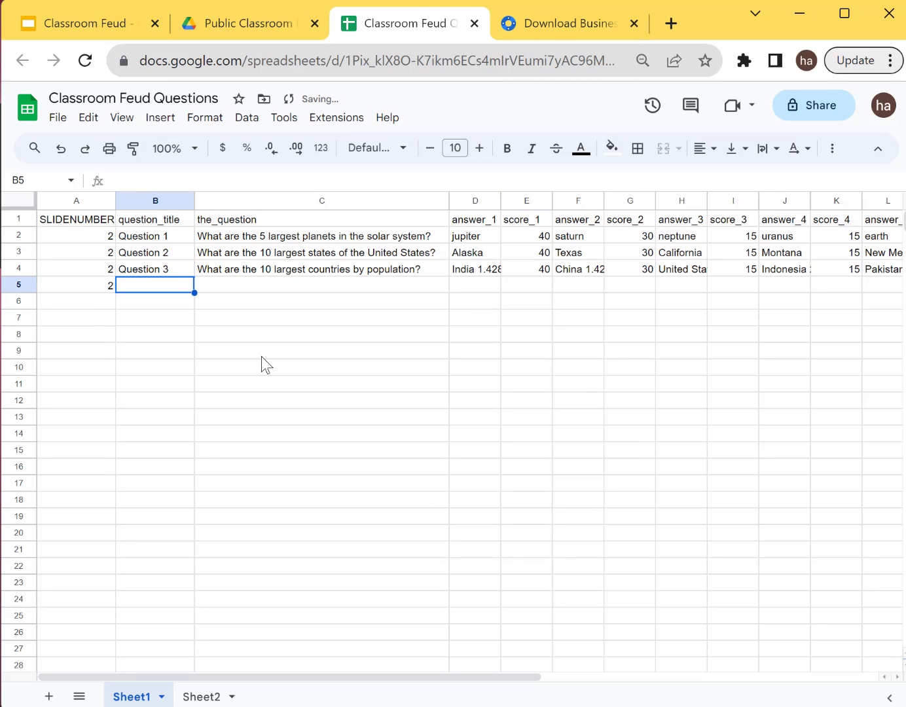
text(Question)
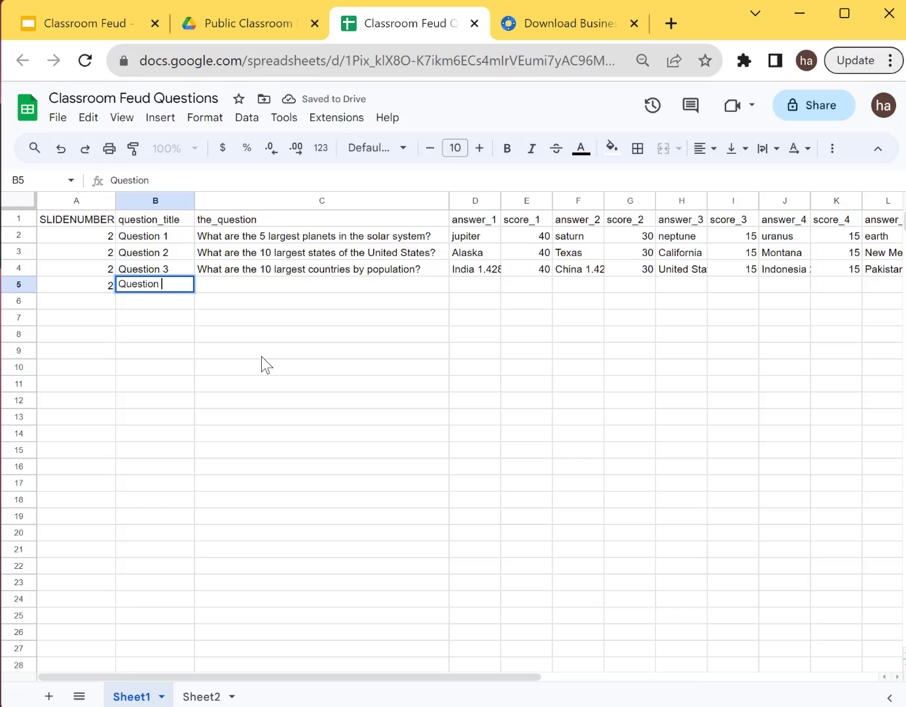
text(4)
key(Tab)
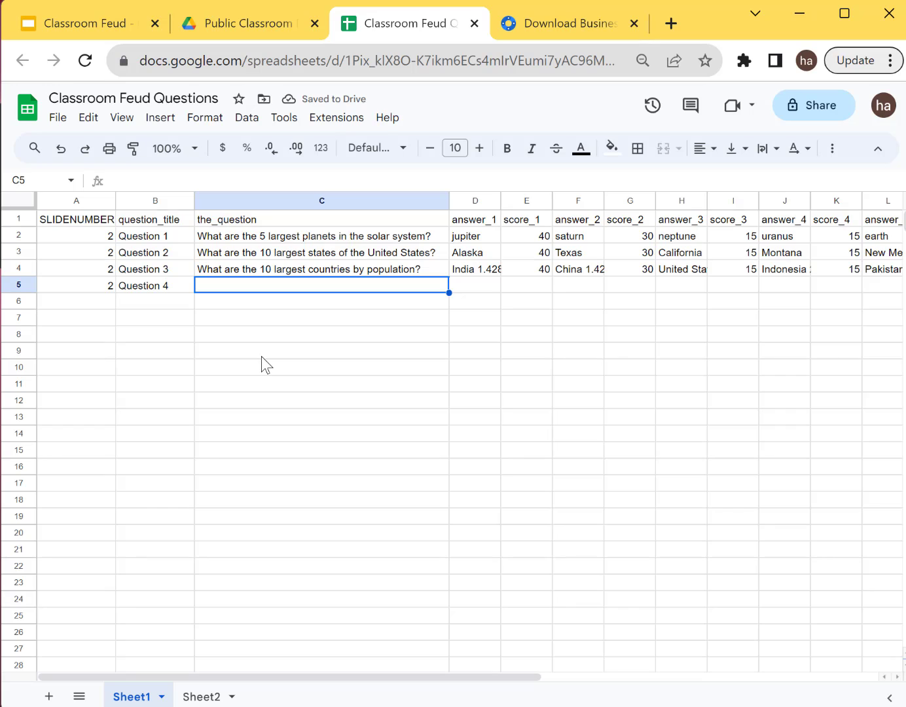
text(Who is)
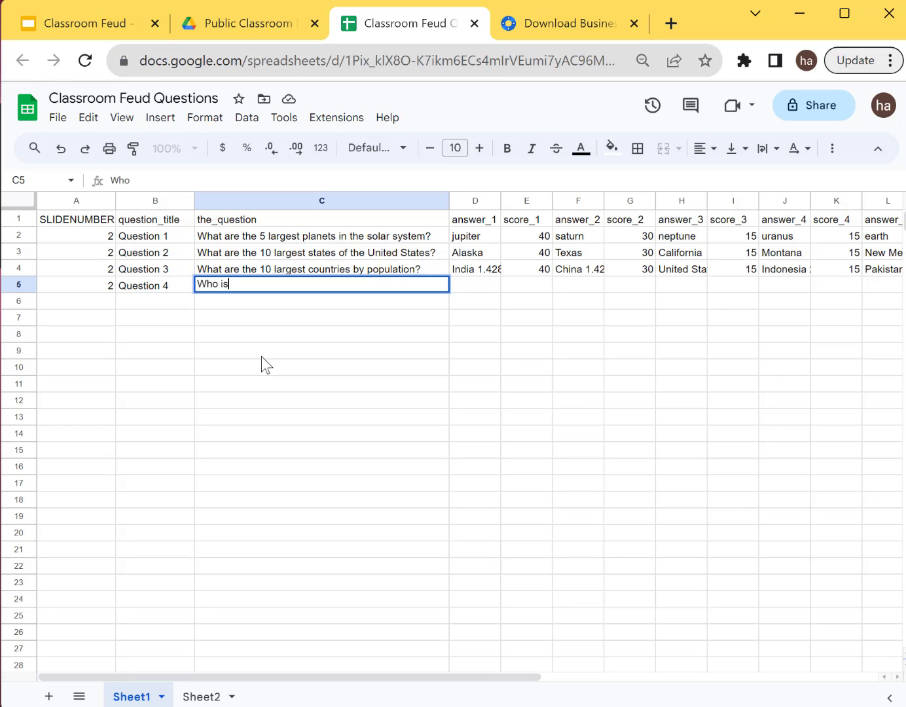
text( the pres)
key(BackSpace)
key(BackSpace)
key(BackSpace)
key(BackSpace)
key(BackSpace)
key(BackSpace)
key(BackSpace)
key(BackSpace)
key(BackSpace)
key(BackSpace)
key(BackSpace)
key(BackSpace)
key(BackSpace)
text(ich states )
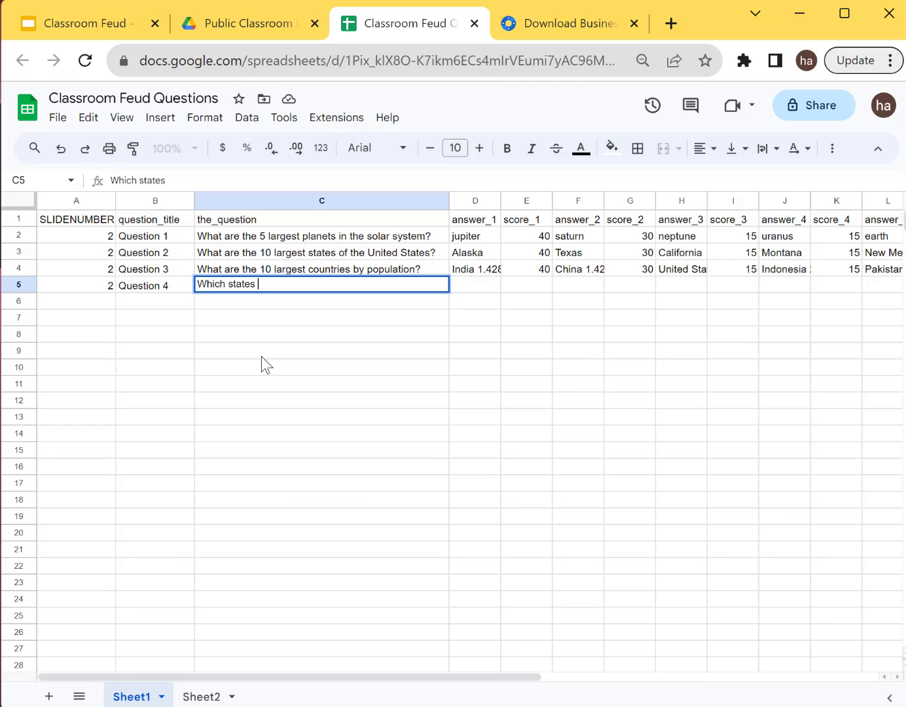
text(are on the west coas)
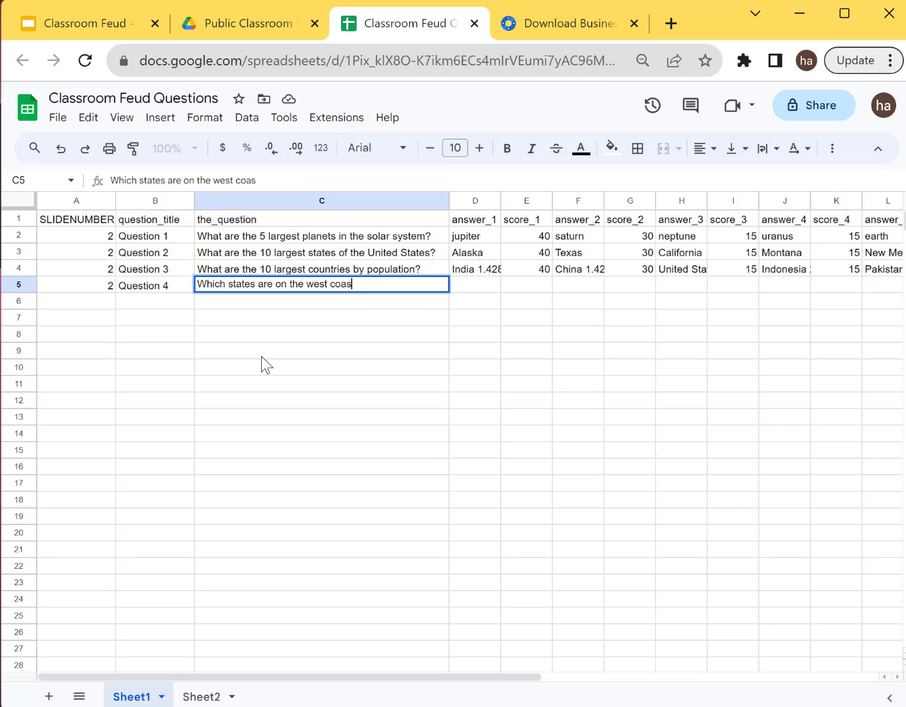
text(t?)
key(Tab)
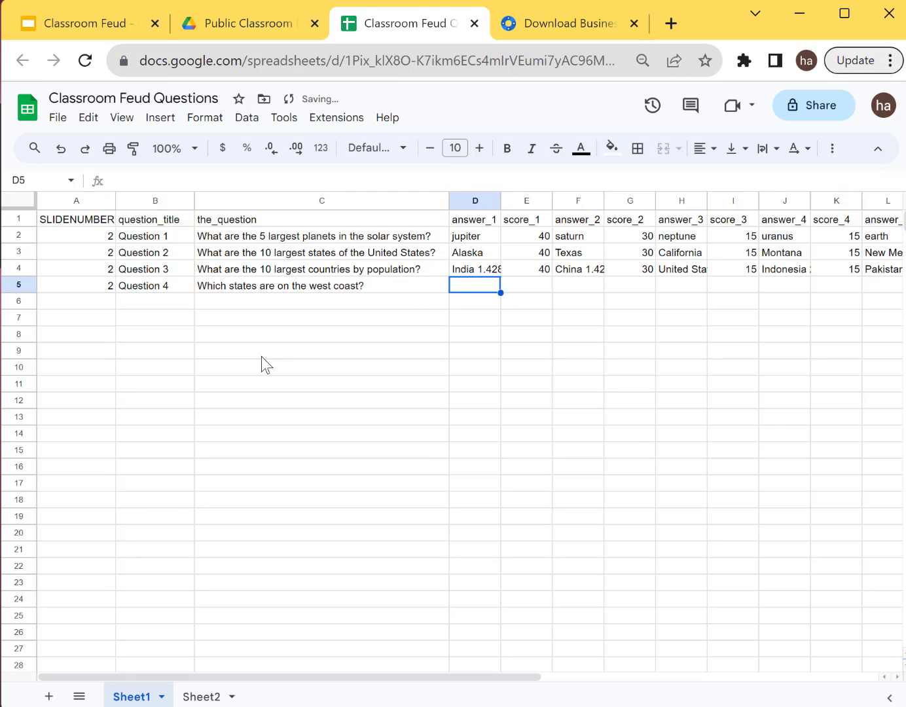
Enter the answers California, Oregon and Seattle for Question 4
text(Califo)
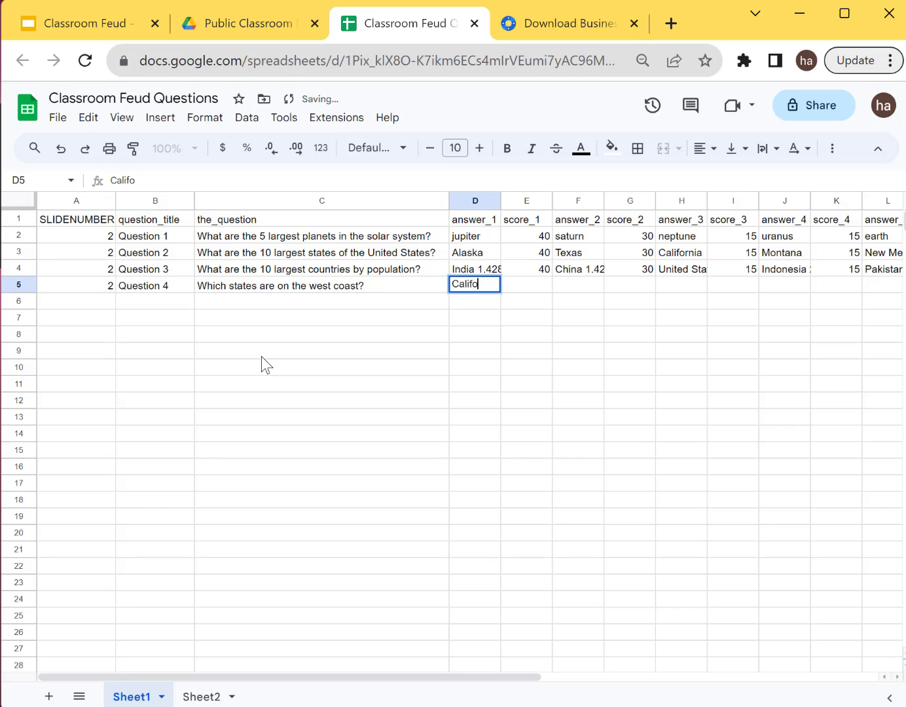
text(rnia)
key(Tab)
key(Tab)
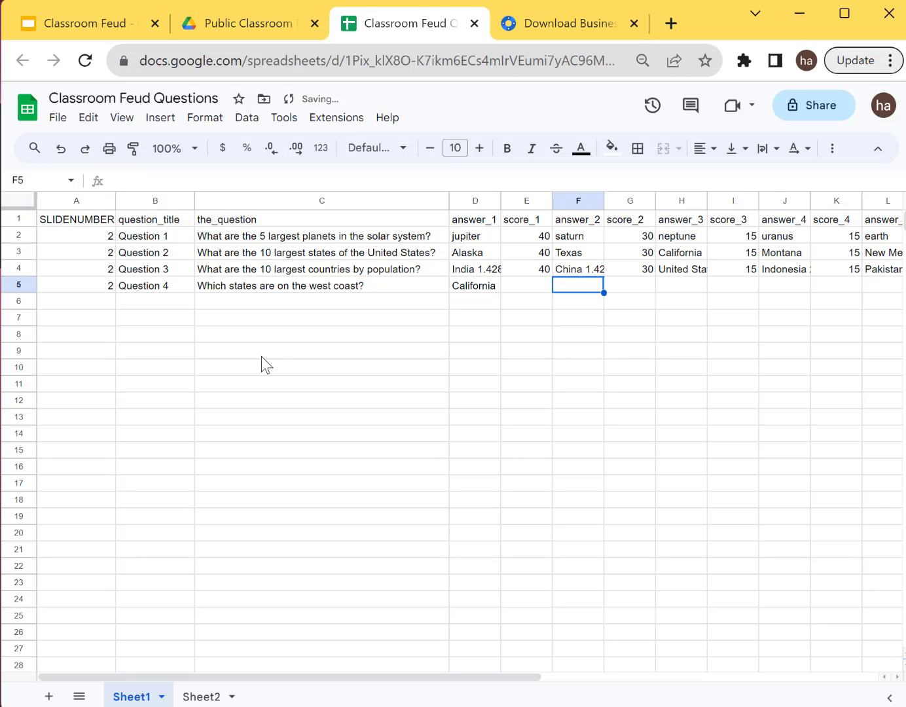
text(Oregon)
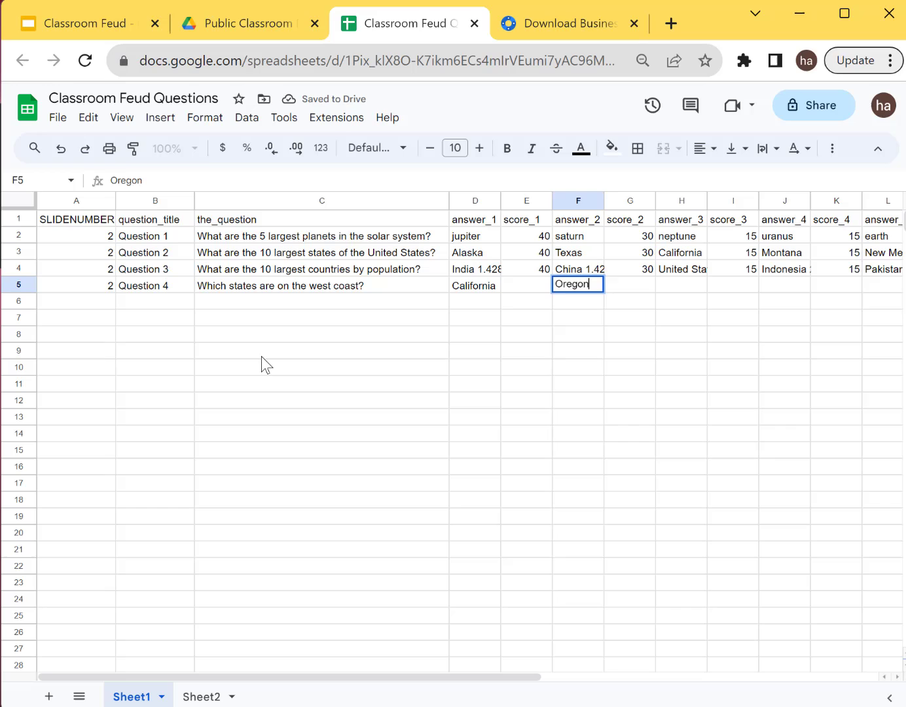
key(Tab)
key(Tab)
text(Sea)
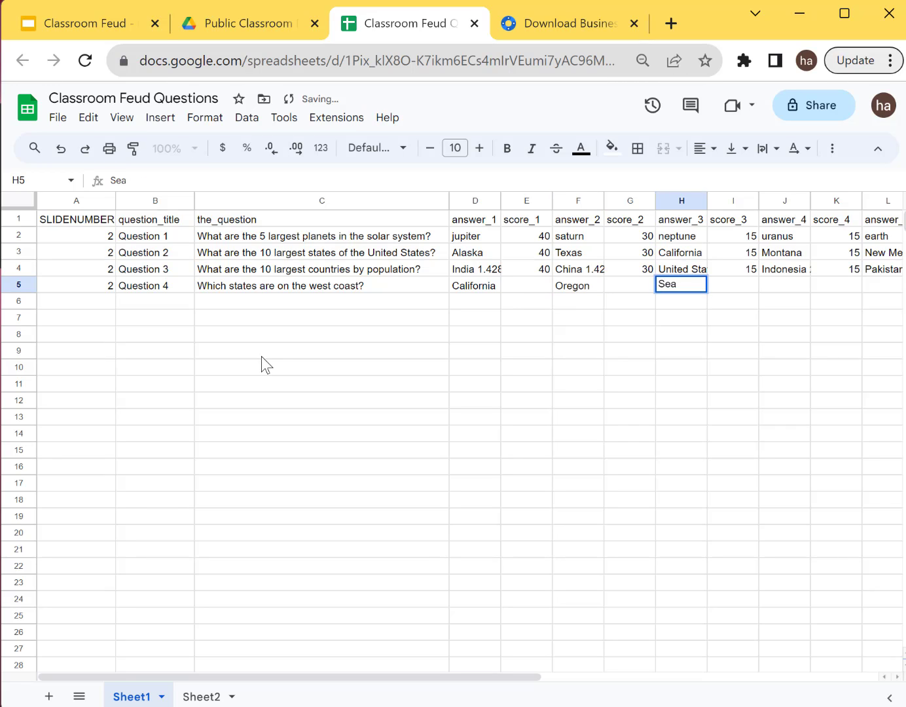
key(Left)
key(Left)
key(Left)
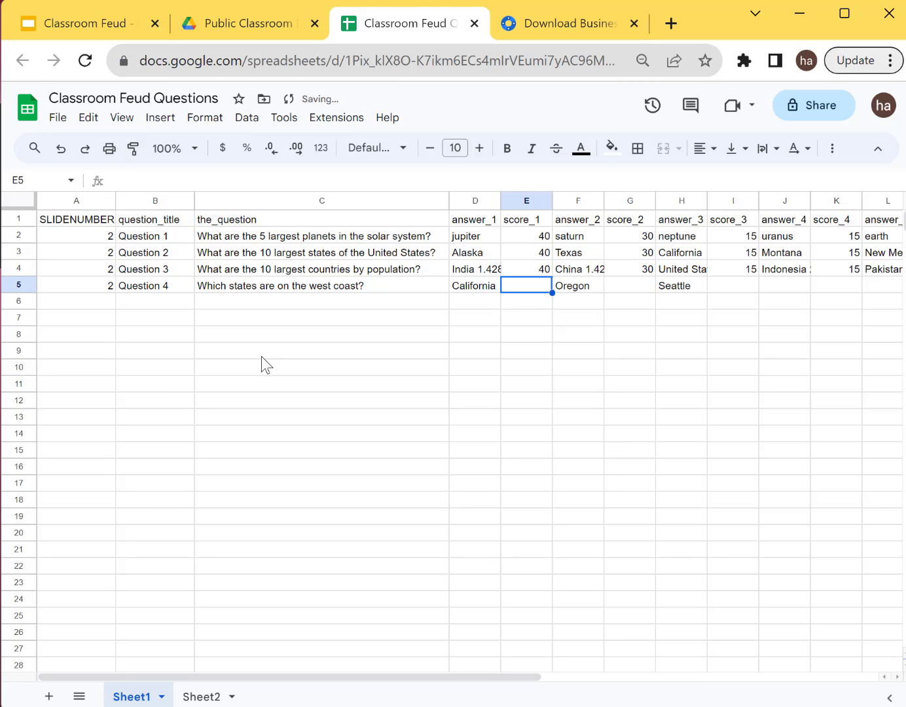
Score each Question 4 answer 30 in E5, G5 and I5, then check the row
text(30)
key(Tab)
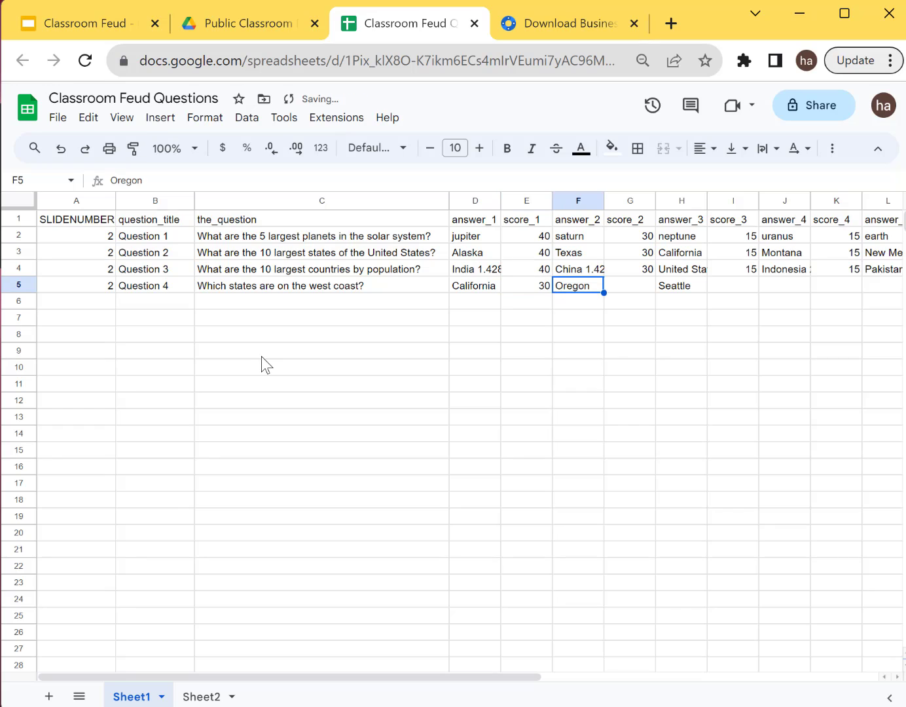
key(Tab)
text(3)
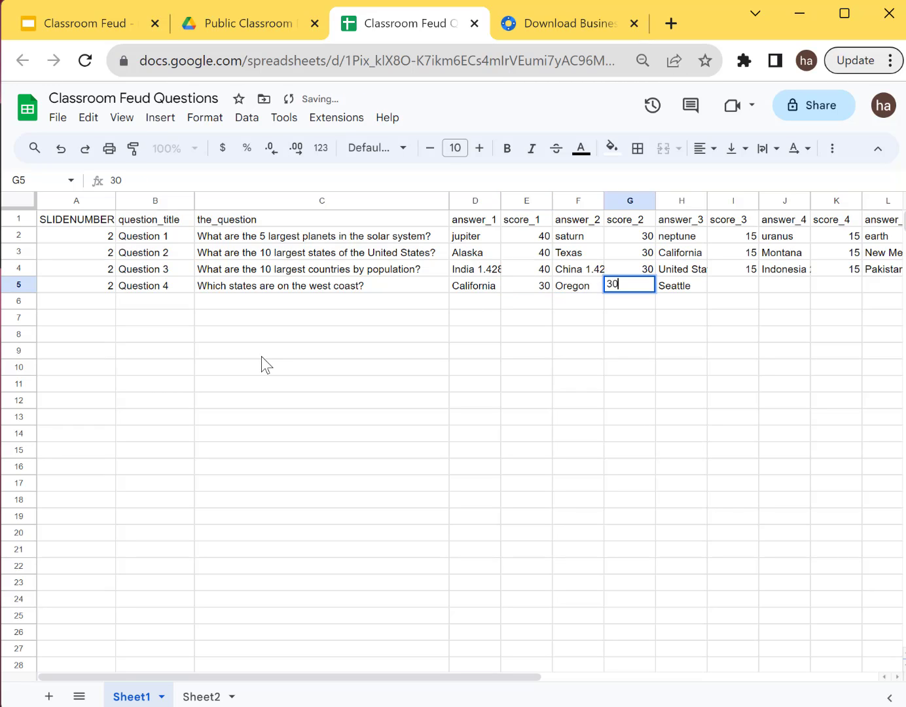
text(0)
key(Tab)
key(Tab)
key(Tab)
key(Left)
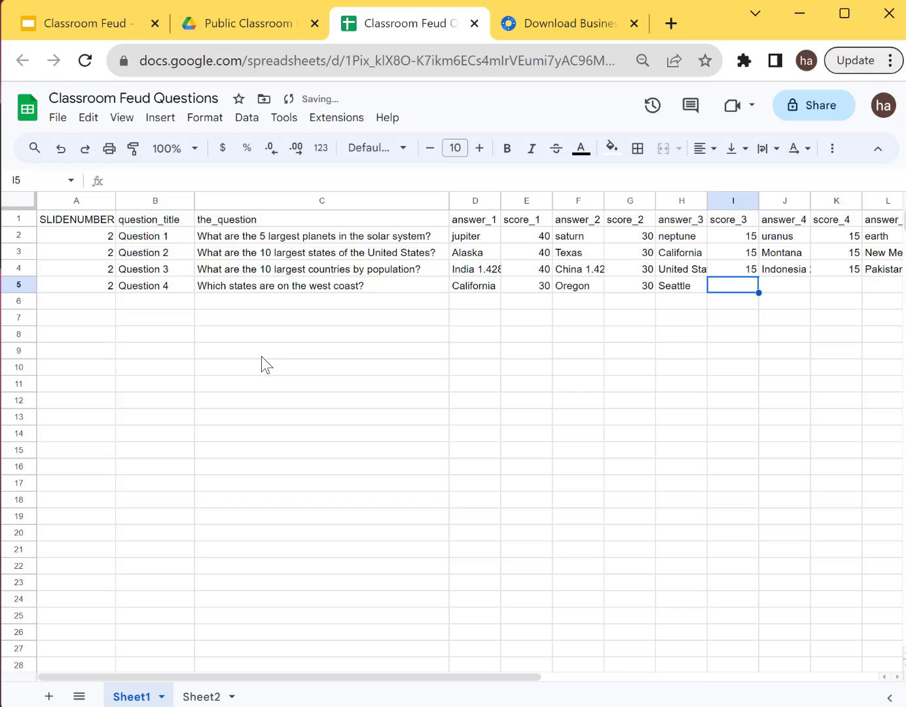
text(30)
key(Left)
key(Left)
key(Left)
key(Left)
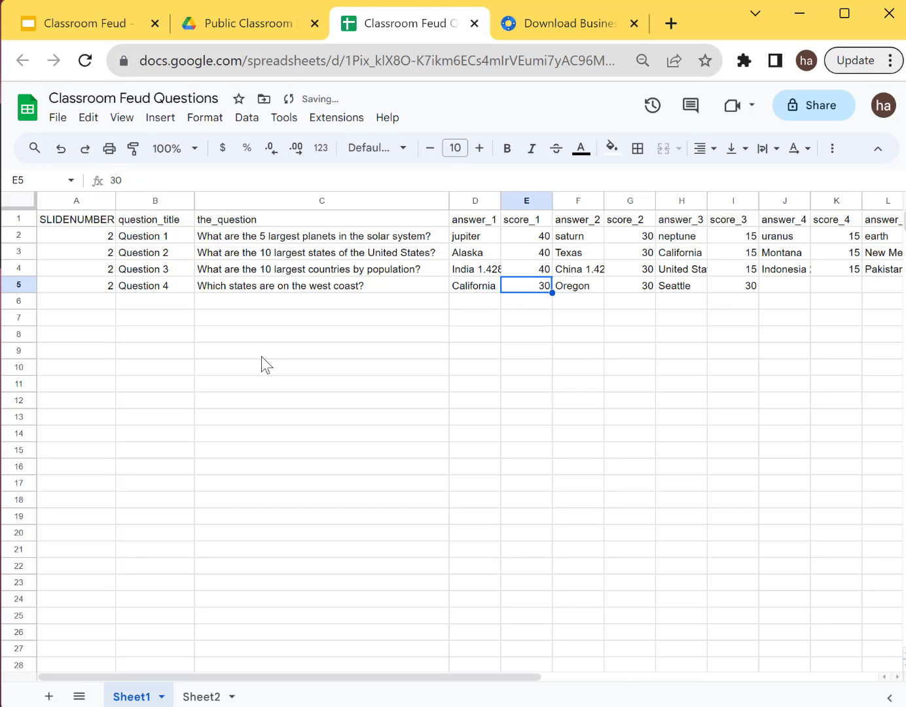
key(Left)
key(Left)
key(Left)
key(Left)
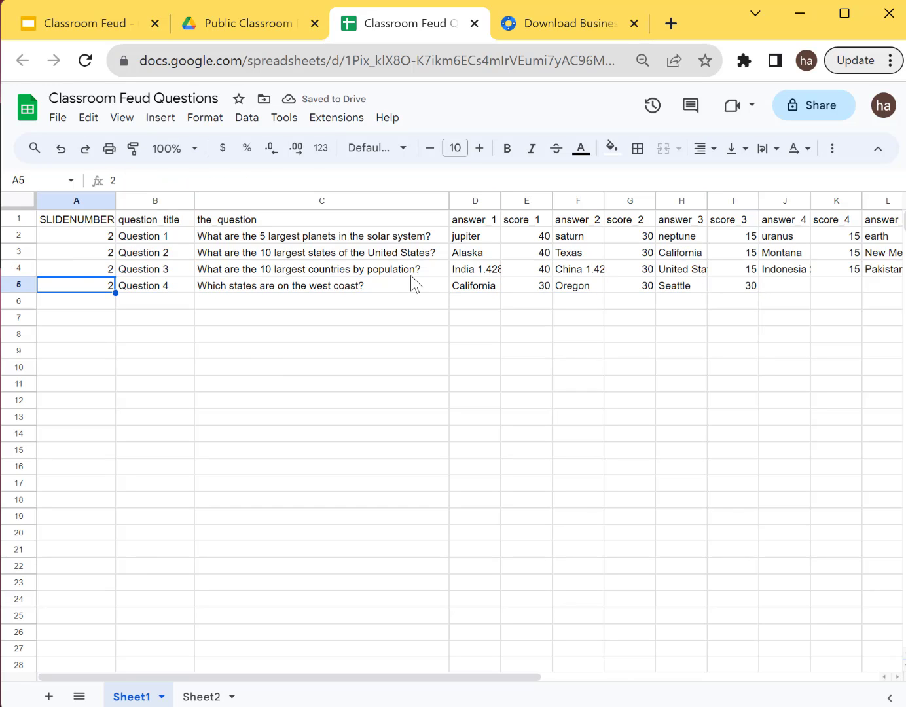
click(442, 318)
drag(251, 286, 798, 289)
click(811, 302)
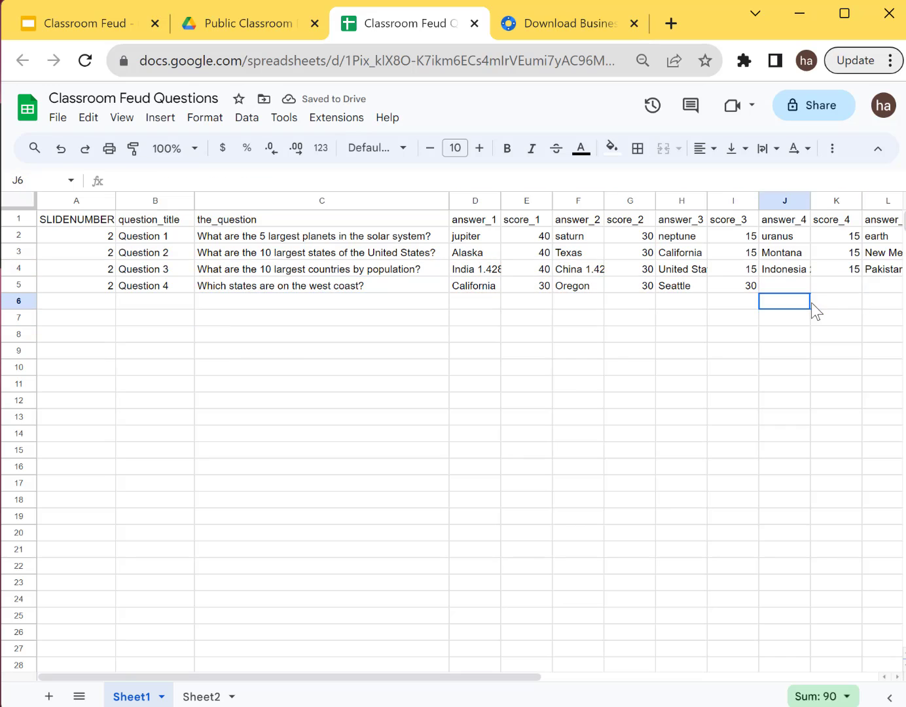
Paste the Classroom Feud Questions sheet address into the sidebar's Step 3 field and import the questions
click(564, 335)
click(510, 62)
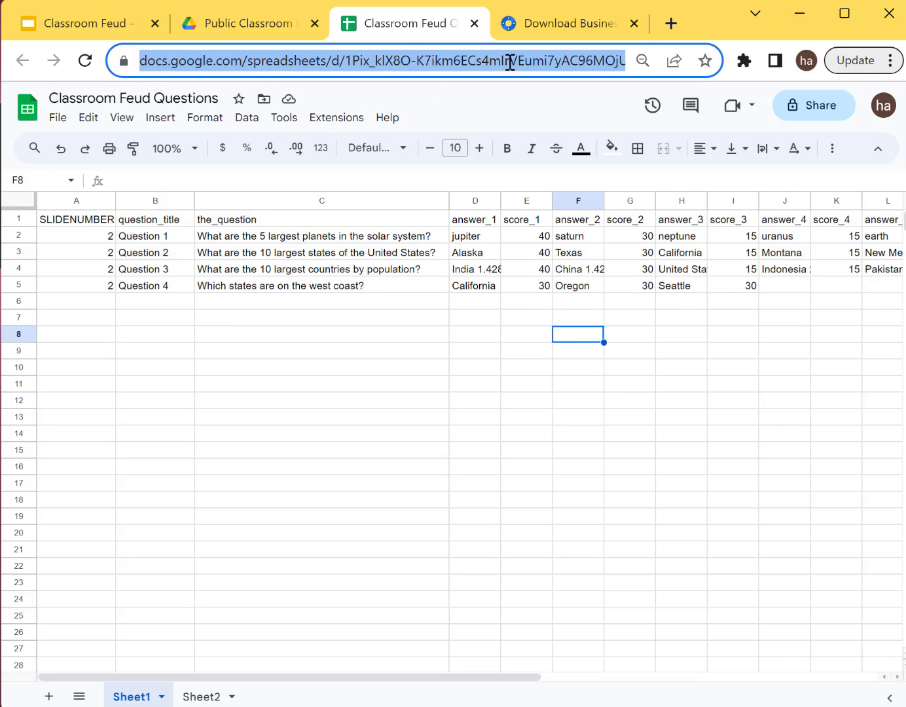
click(114, 25)
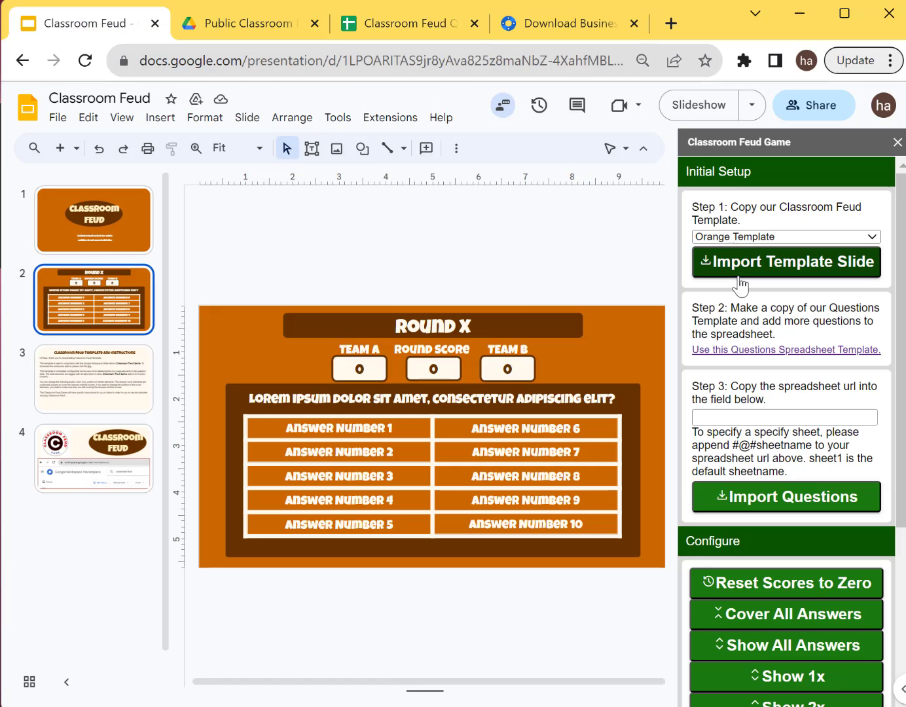
click(765, 417)
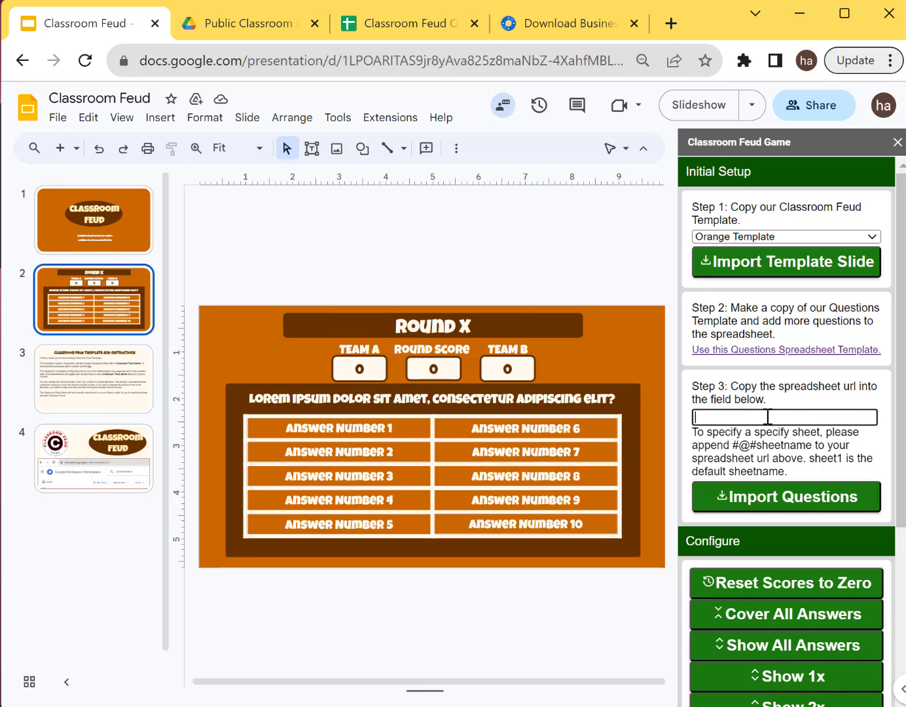
key(ctrl+v)
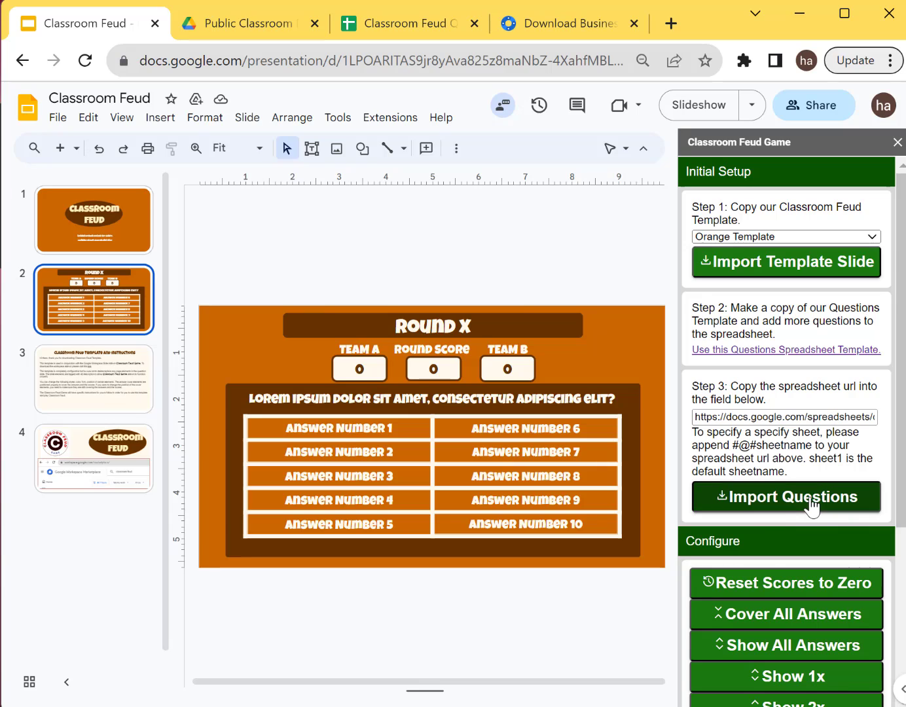
click(809, 505)
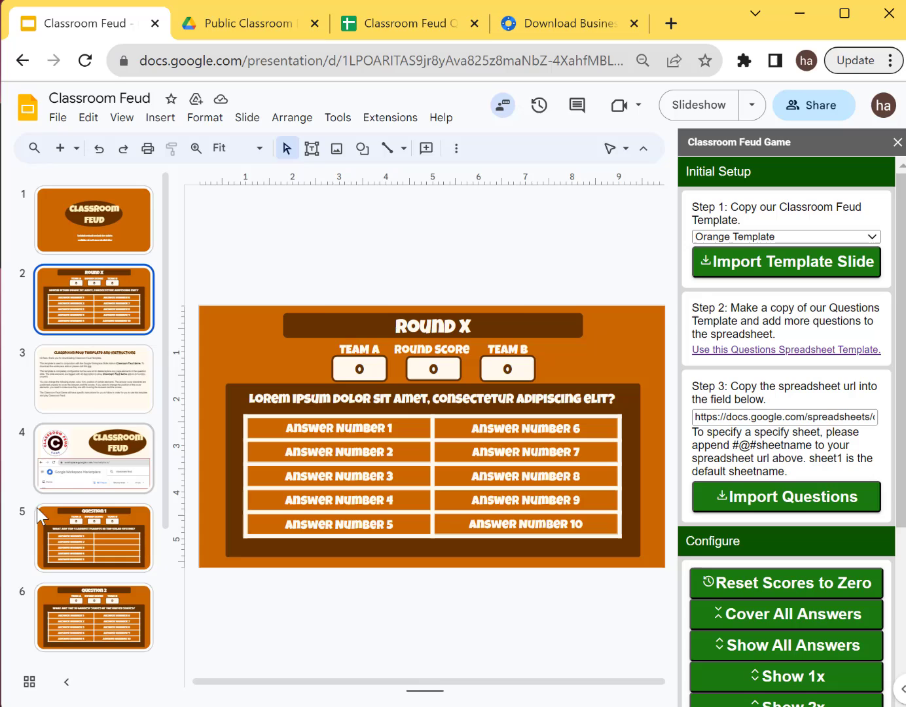
Check the imported Question 1 to Question 4 slides, ending on the west coast states board
scroll(79, 458, down, 3)
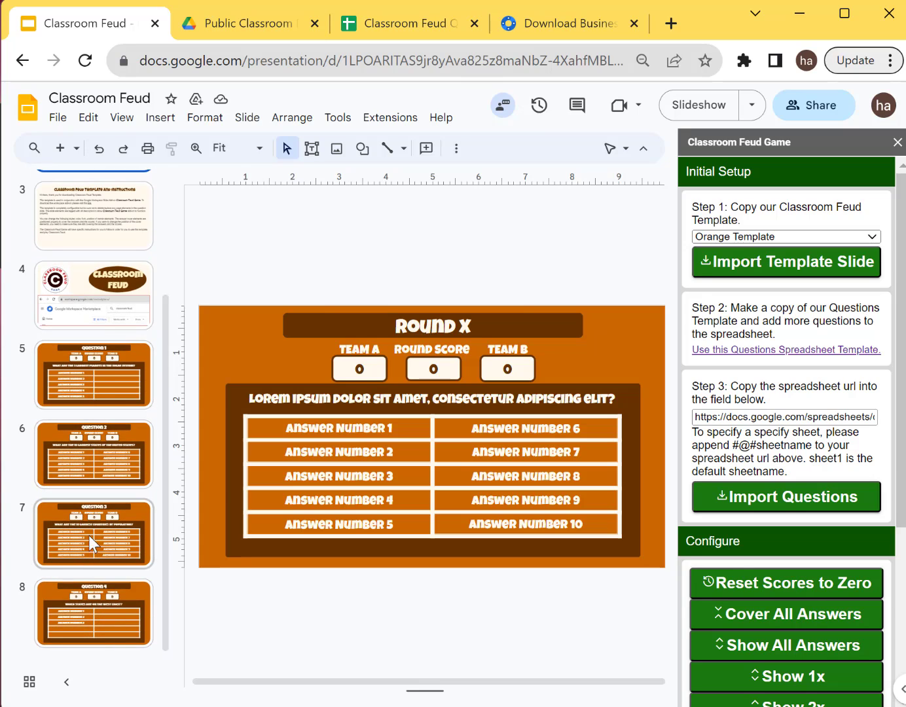
click(99, 368)
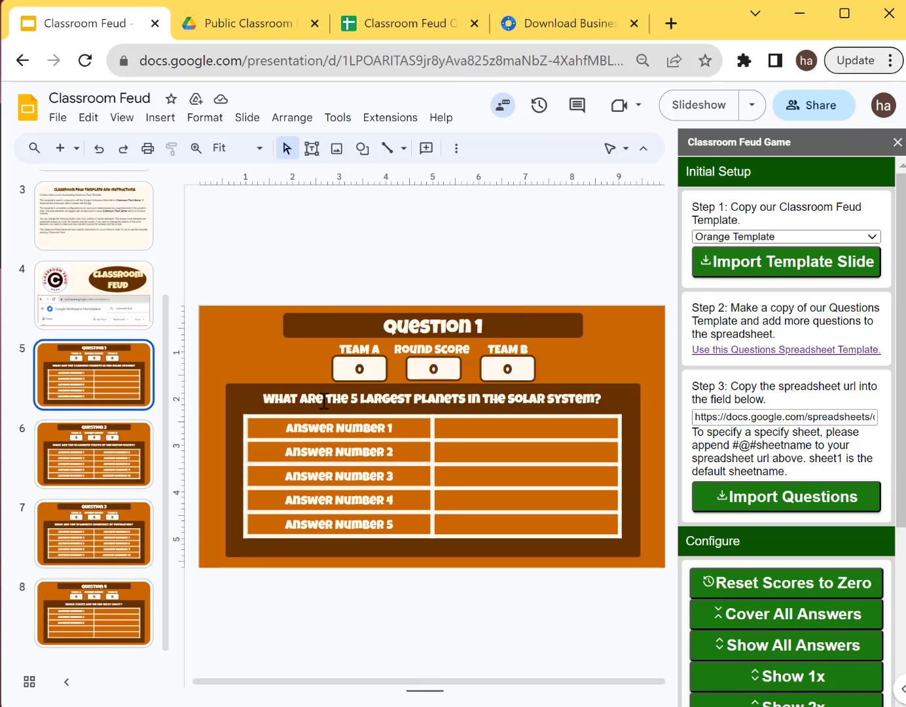
click(99, 444)
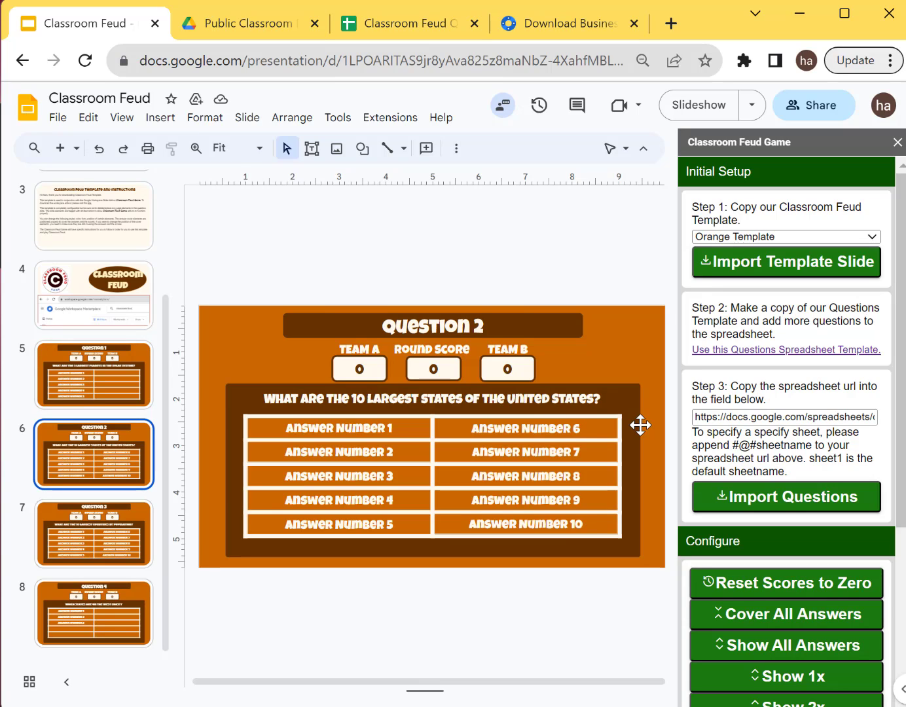
click(102, 532)
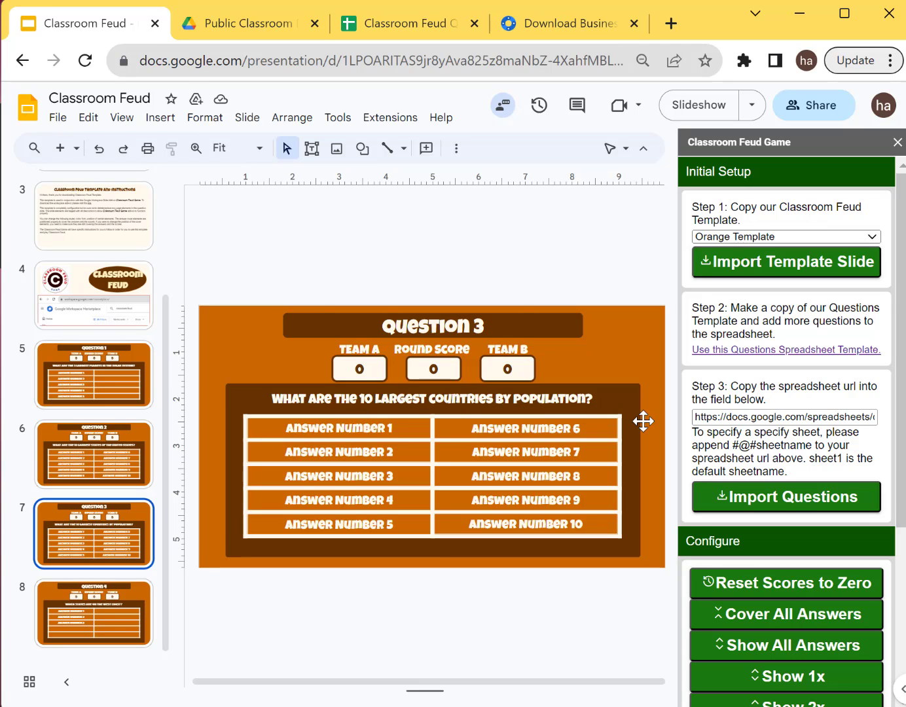
click(109, 615)
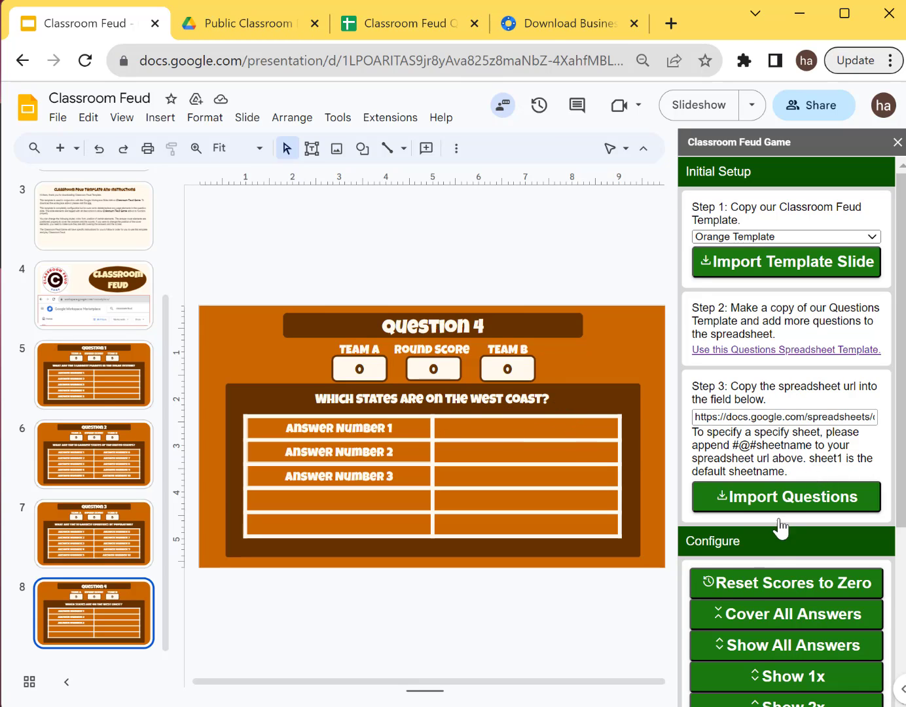
Use Show All Answers in the sidebar and check Question 1 through Question 4 slides
scroll(779, 527, down, 4)
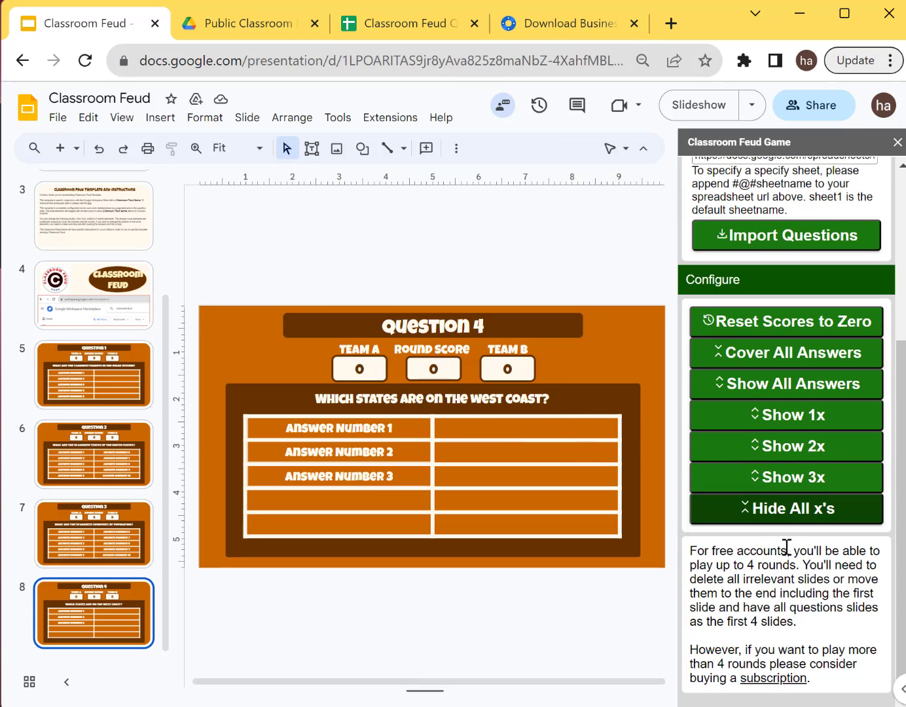
click(792, 391)
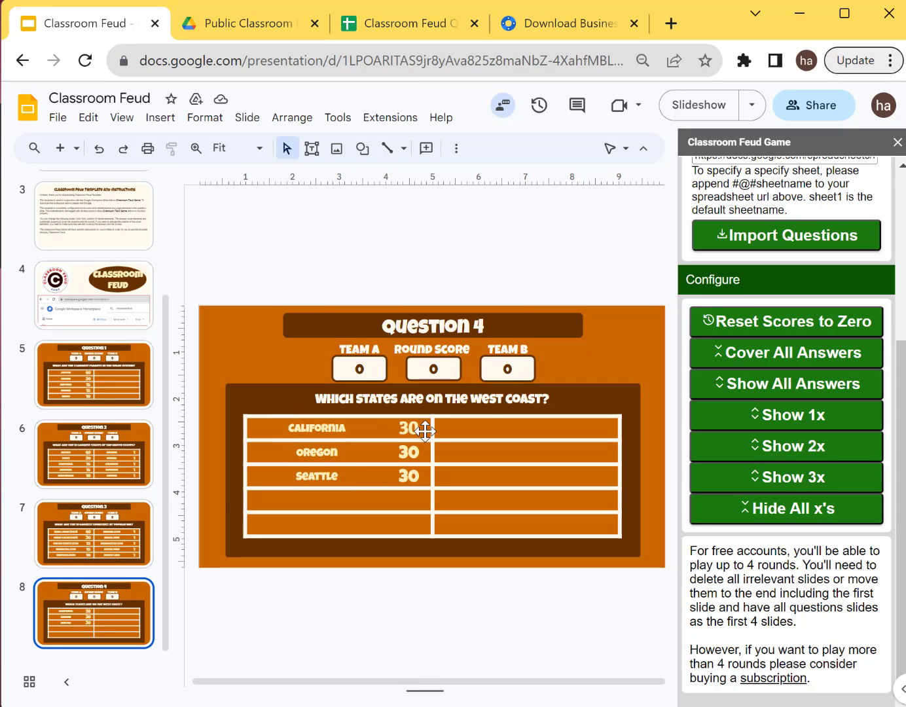
click(118, 368)
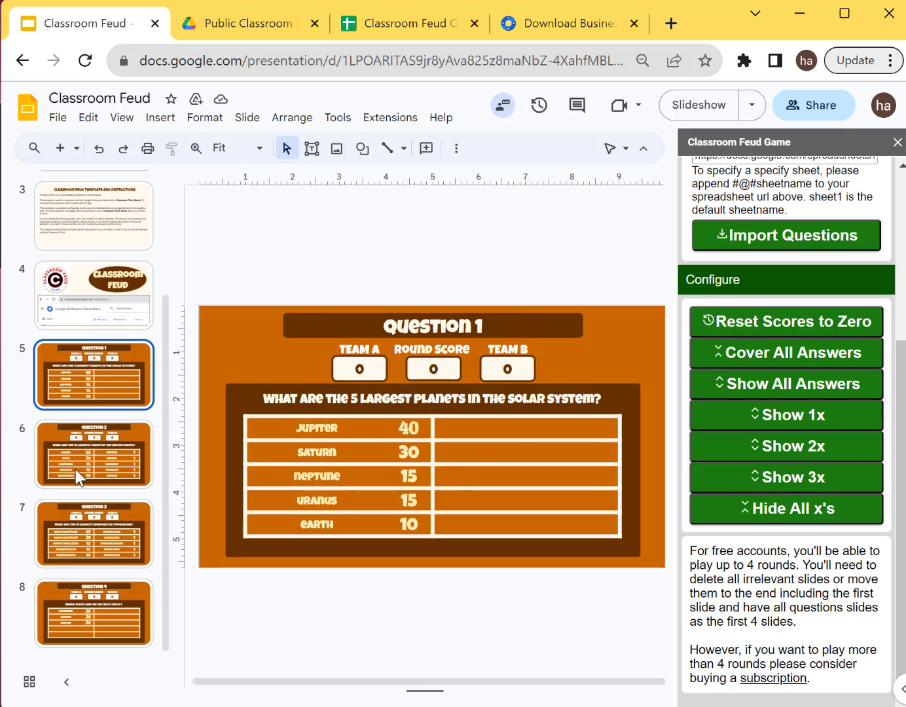
click(115, 452)
click(109, 532)
click(103, 614)
Recheck the revealed answers, finishing on Question 4's California, Oregon and Seattle at 30 each
scroll(108, 530, up, 3)
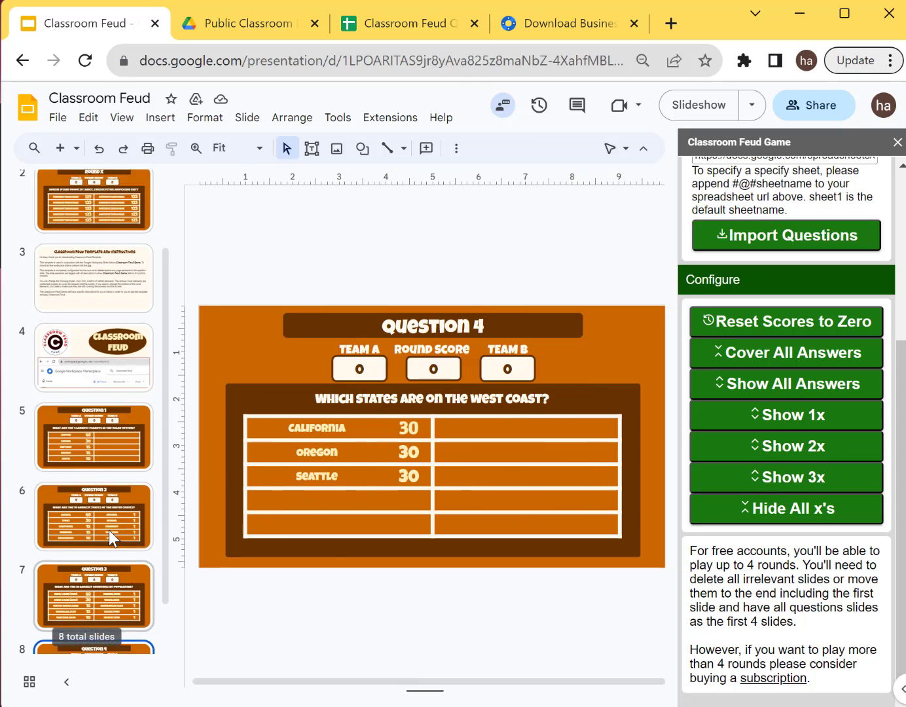
scroll(110, 529, down, 3)
click(108, 396)
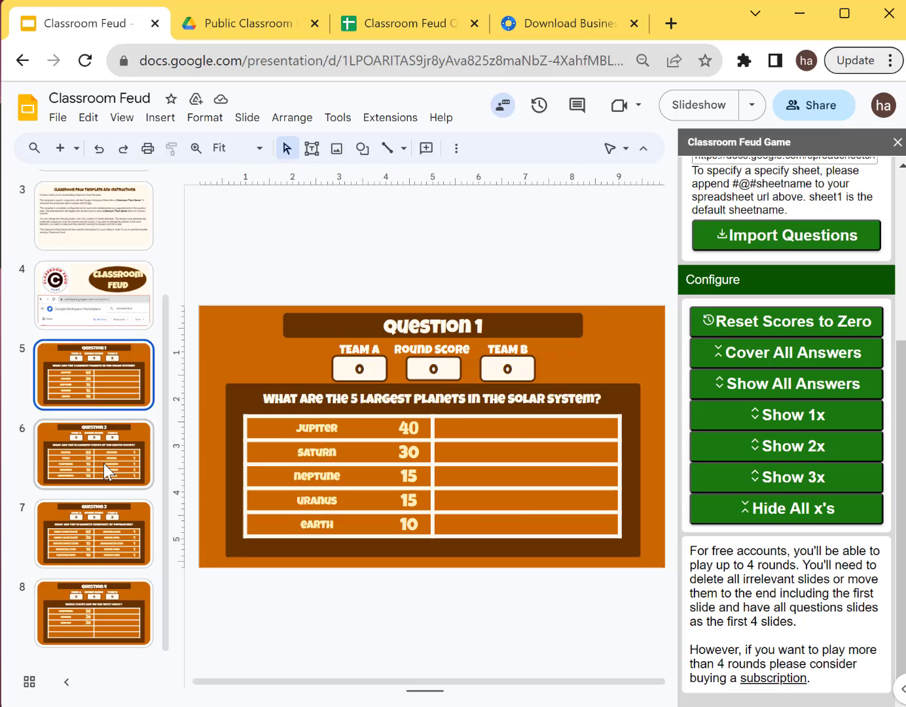
click(103, 463)
click(100, 507)
click(96, 625)
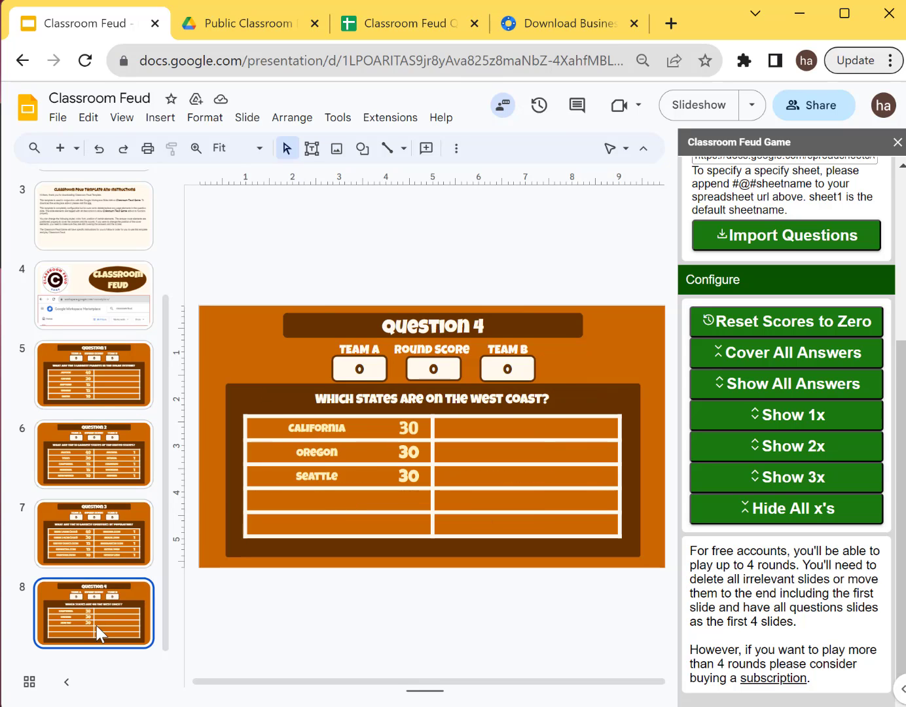
click(814, 428)
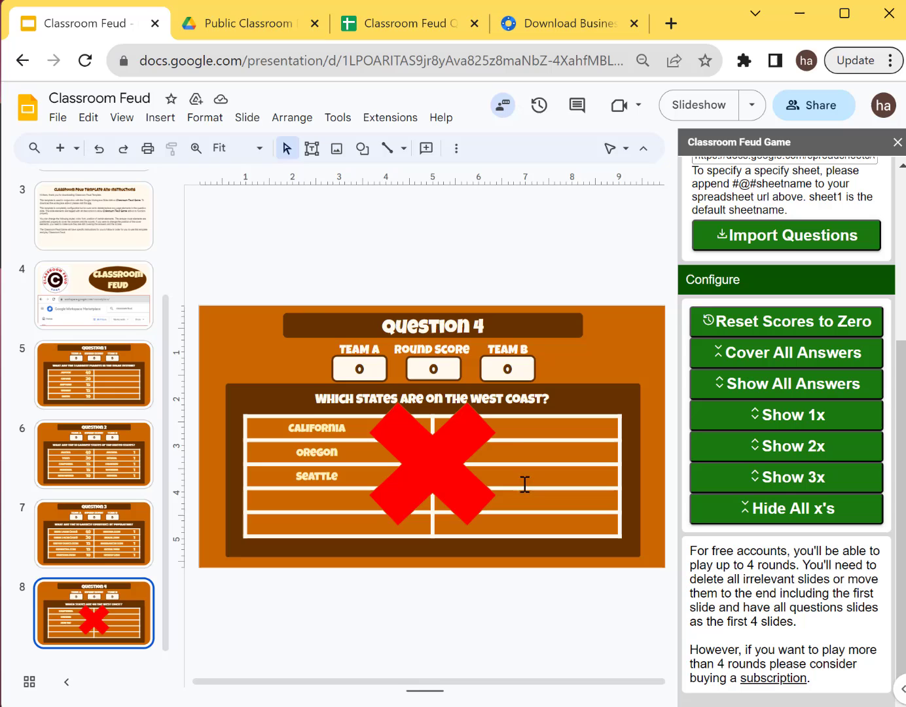
click(405, 462)
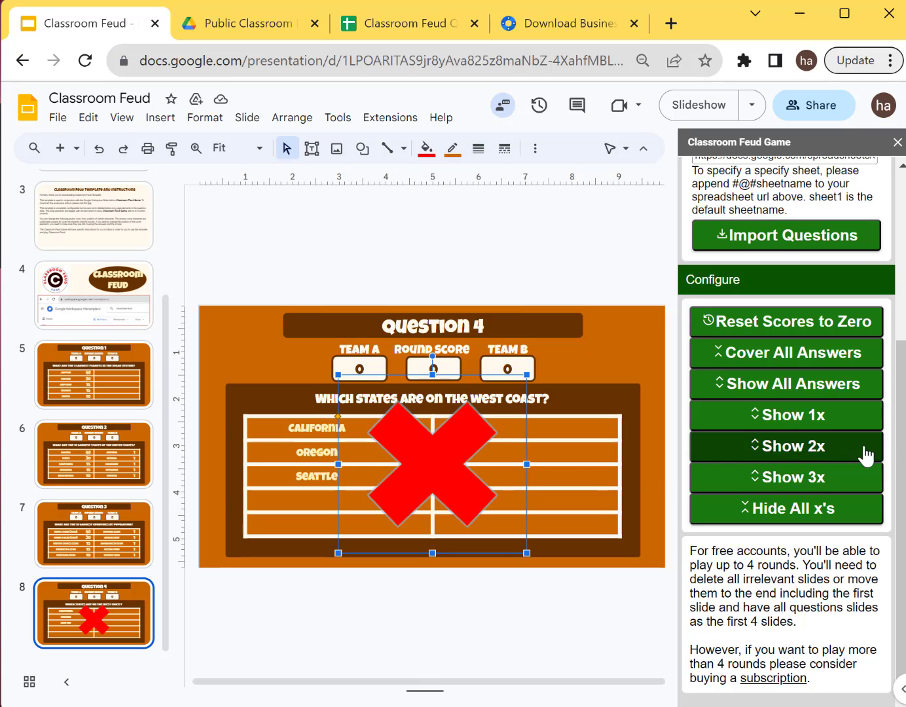
right_click(431, 457)
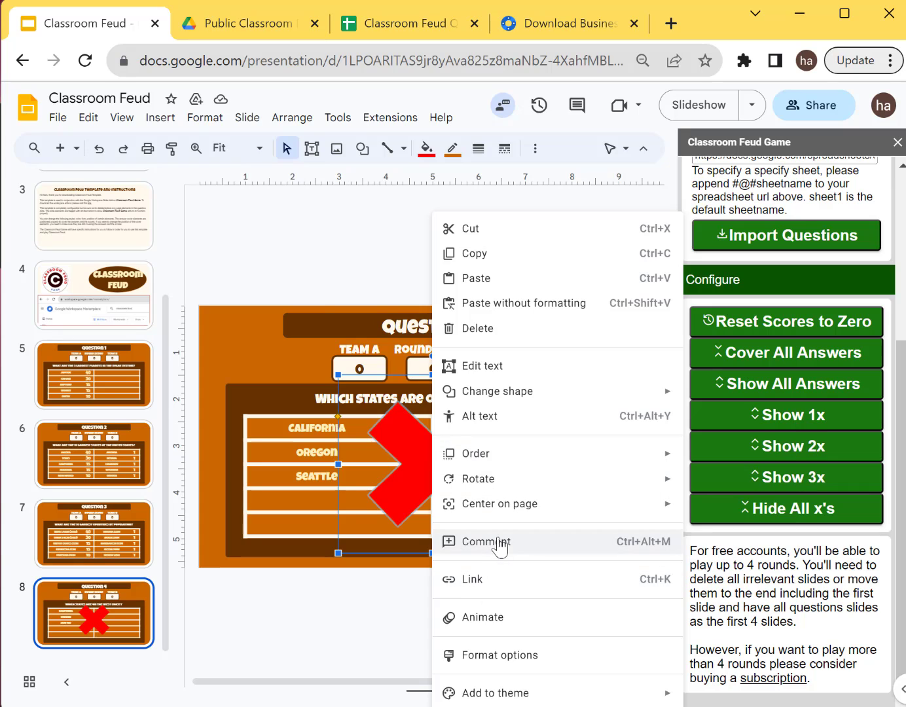
click(497, 654)
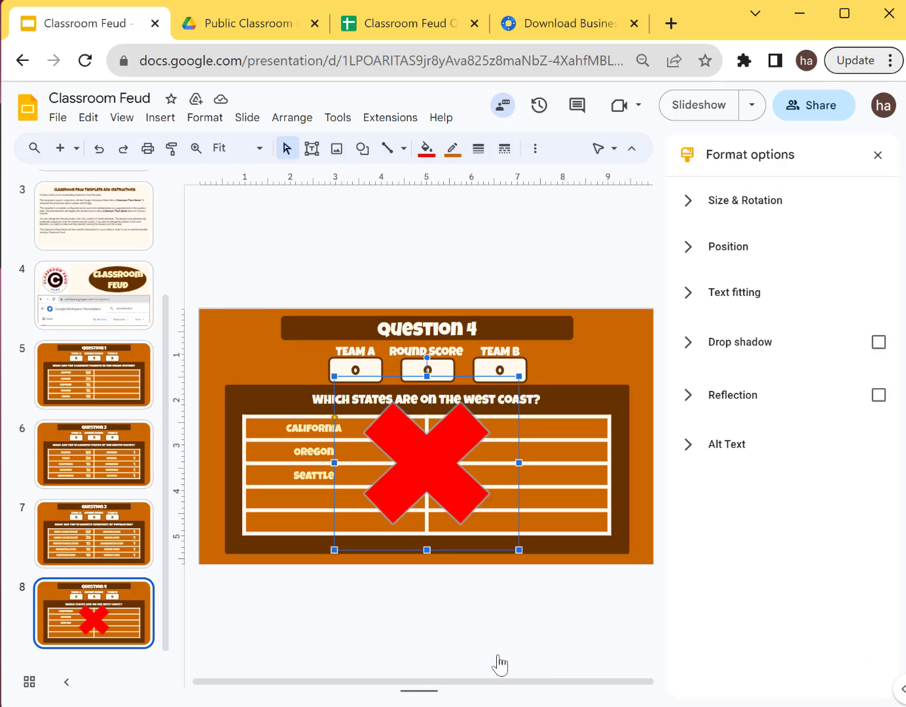
click(694, 444)
drag(736, 568, 681, 571)
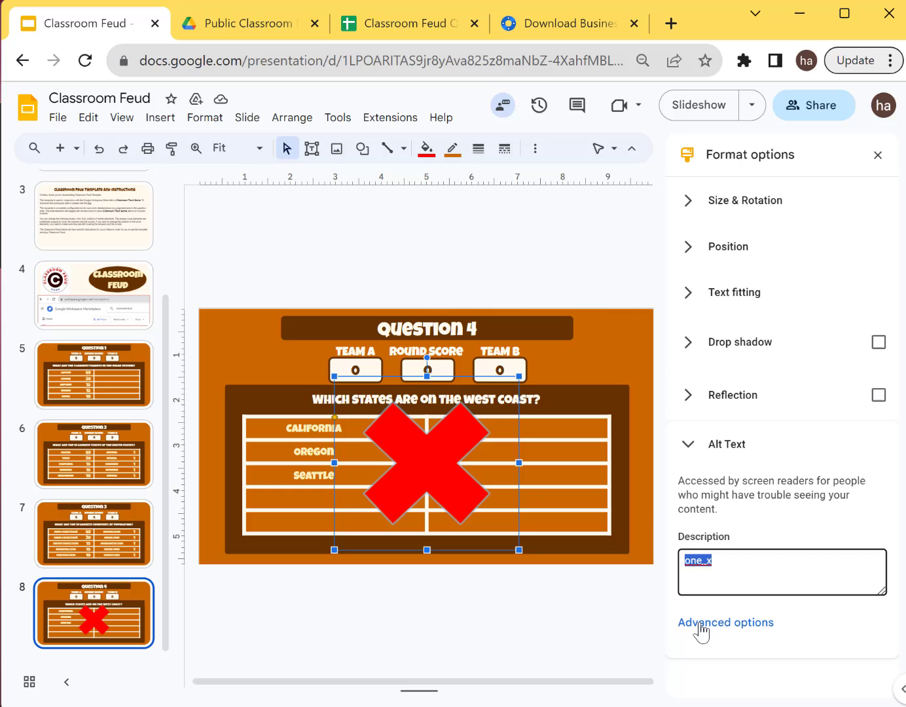
click(588, 632)
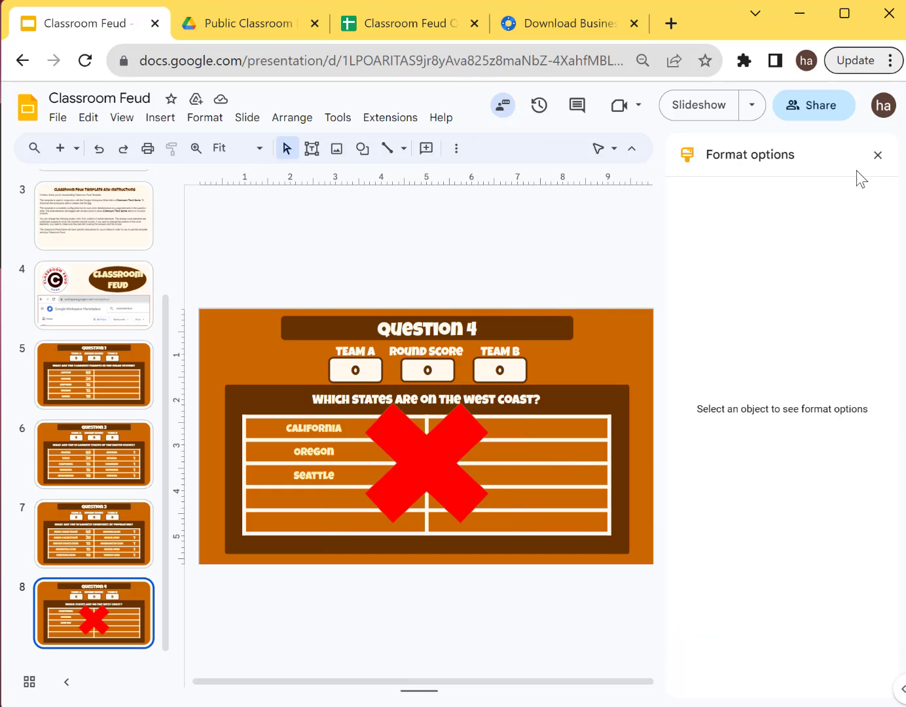
click(878, 156)
click(411, 465)
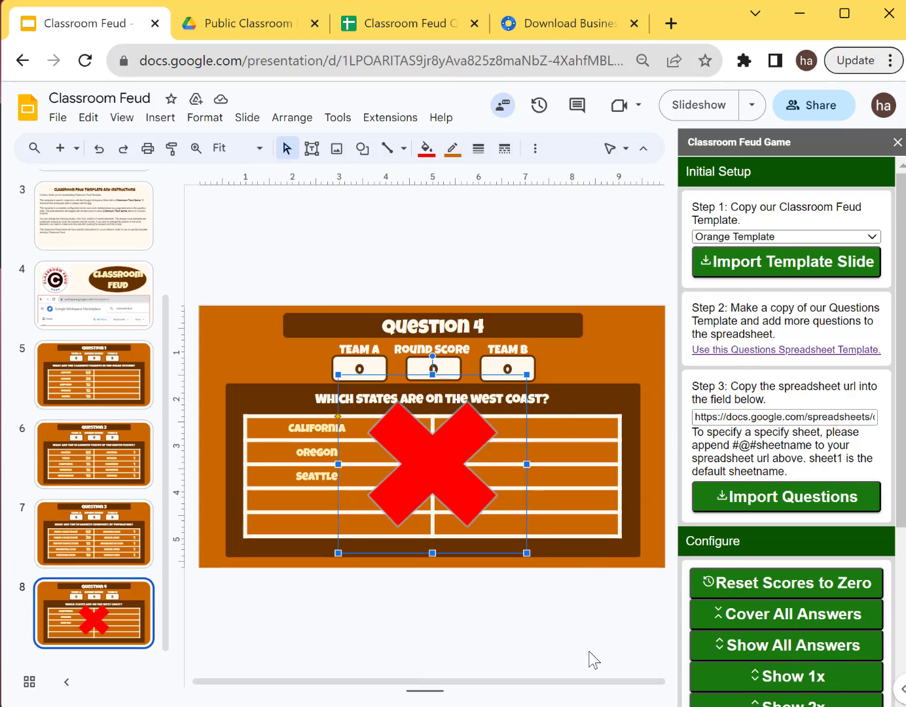
Hide all the red X marks on the question slides with Hide All x's
scroll(786, 635, down, 4)
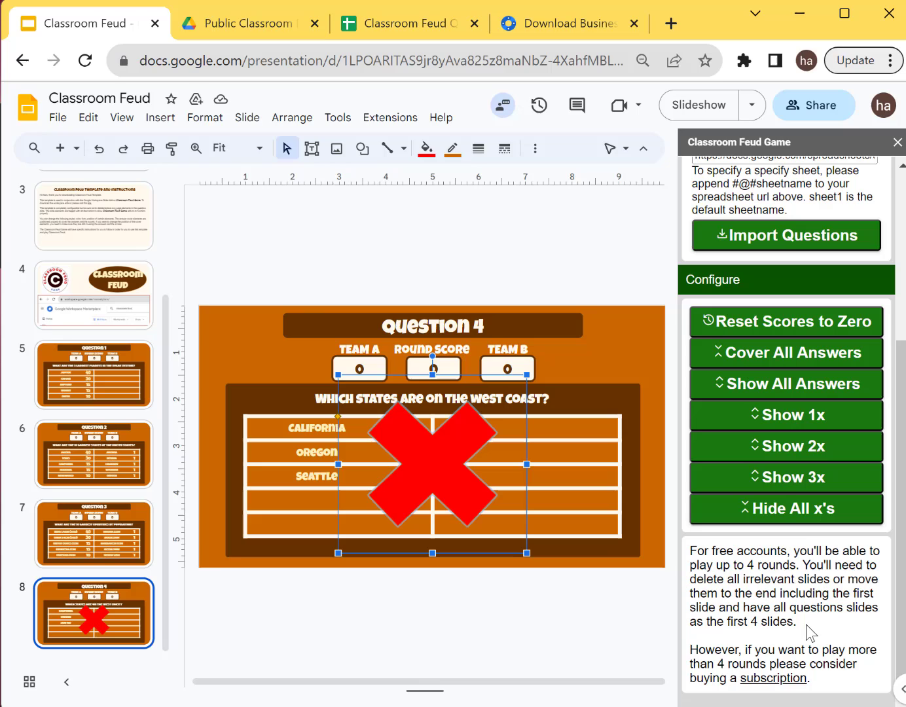
click(805, 514)
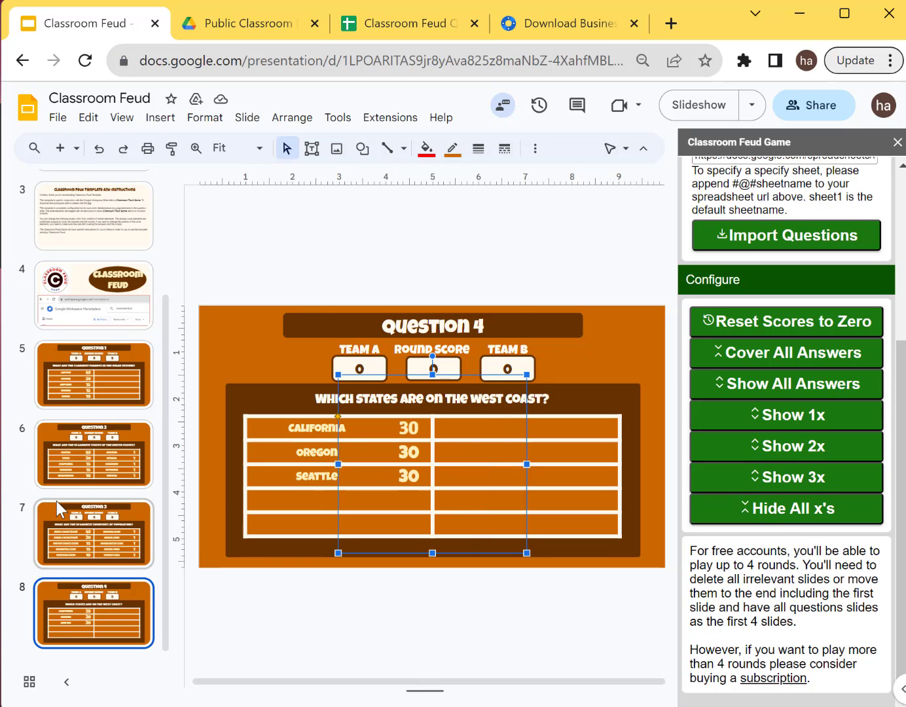
click(71, 397)
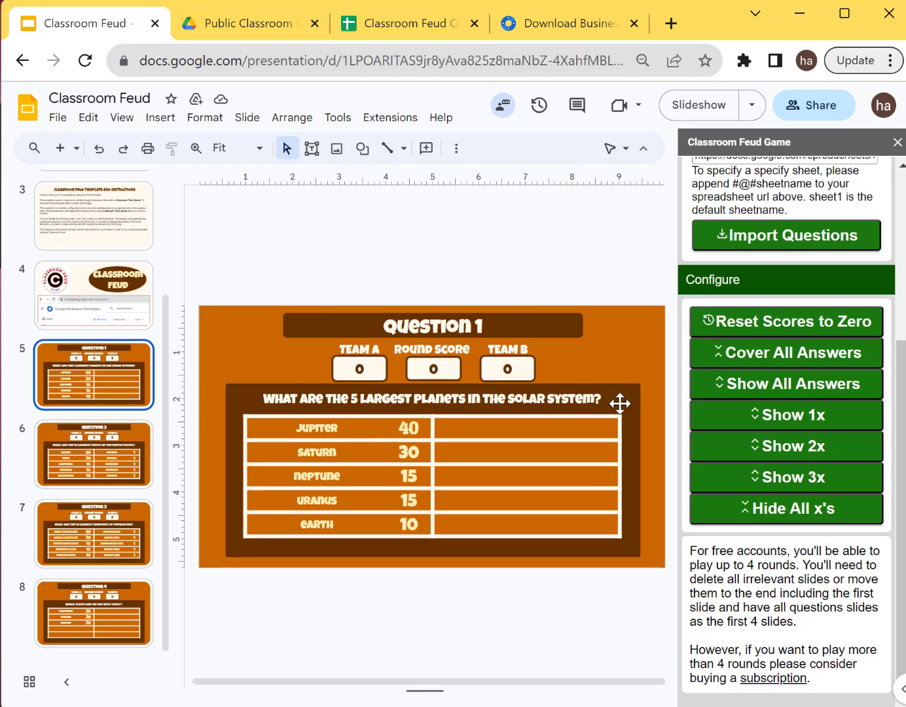
Reset the team scores to zero and review the Question 1 to Question 4 boards
click(787, 327)
click(127, 452)
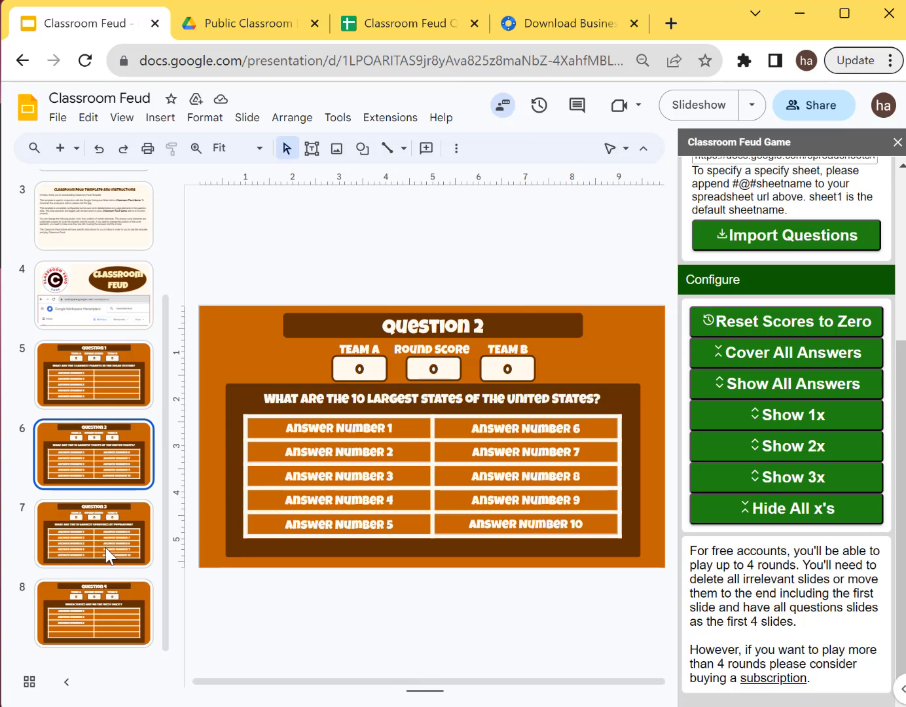
click(105, 549)
click(106, 599)
click(93, 517)
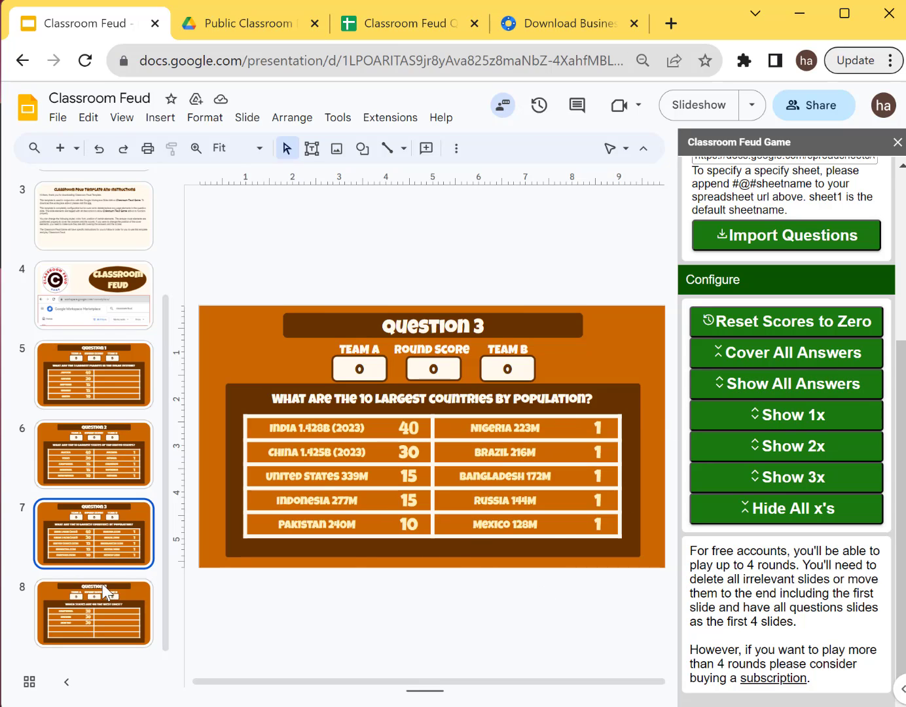
click(91, 429)
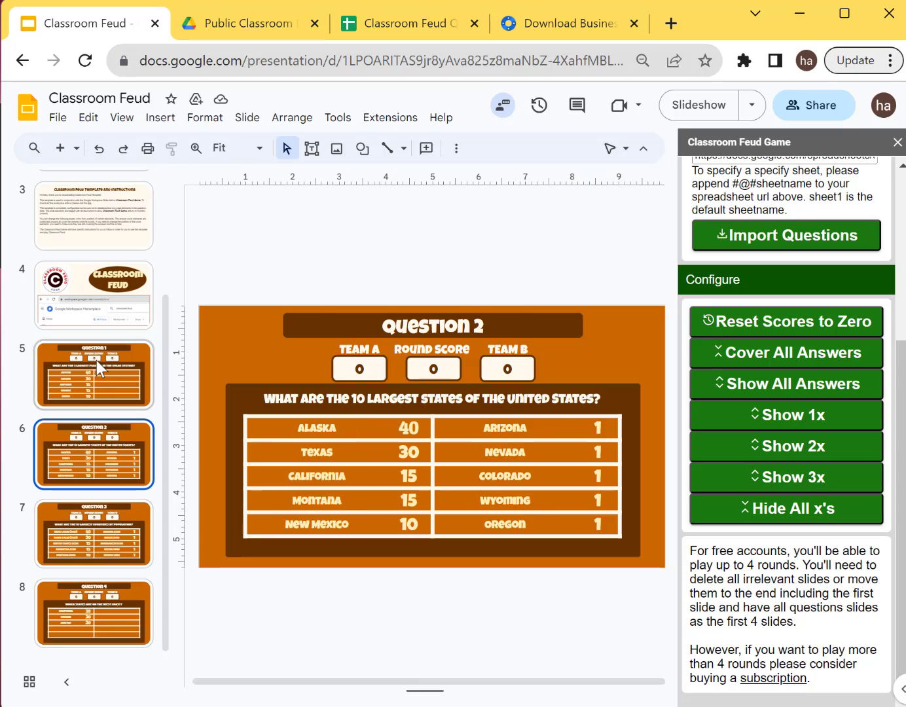
click(96, 361)
key(Up)
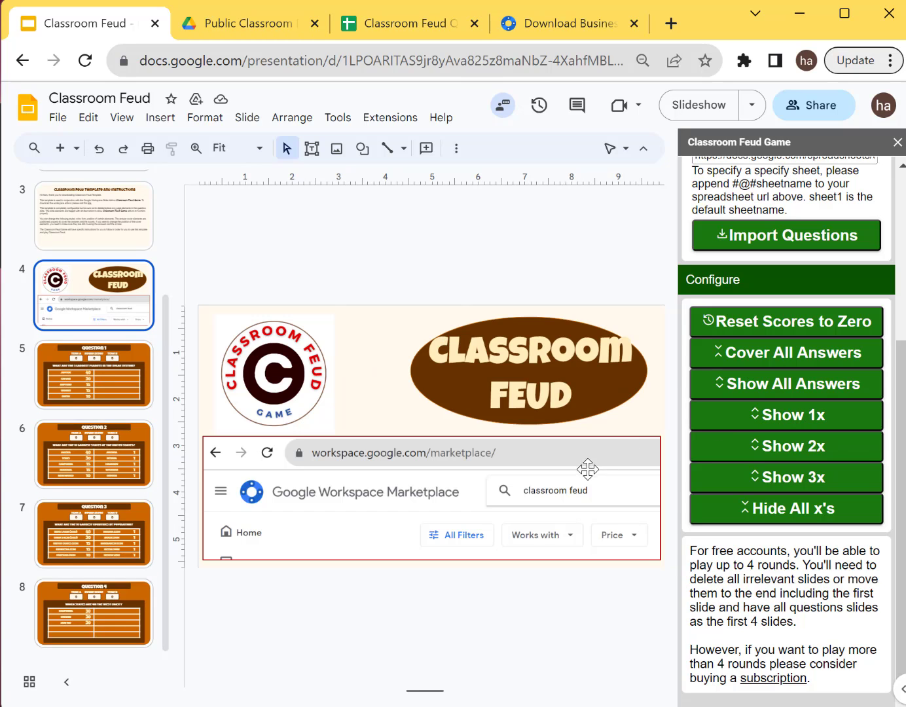
click(93, 396)
click(75, 448)
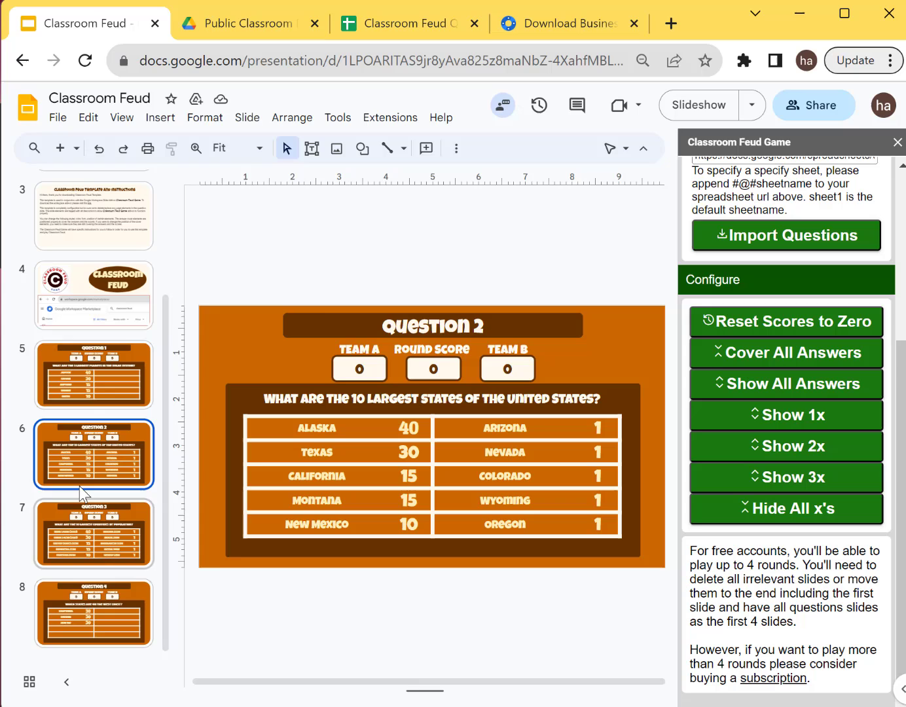
Select the Question 1–4 slides and drag them to just after the title slide
scroll(83, 419, up, 3)
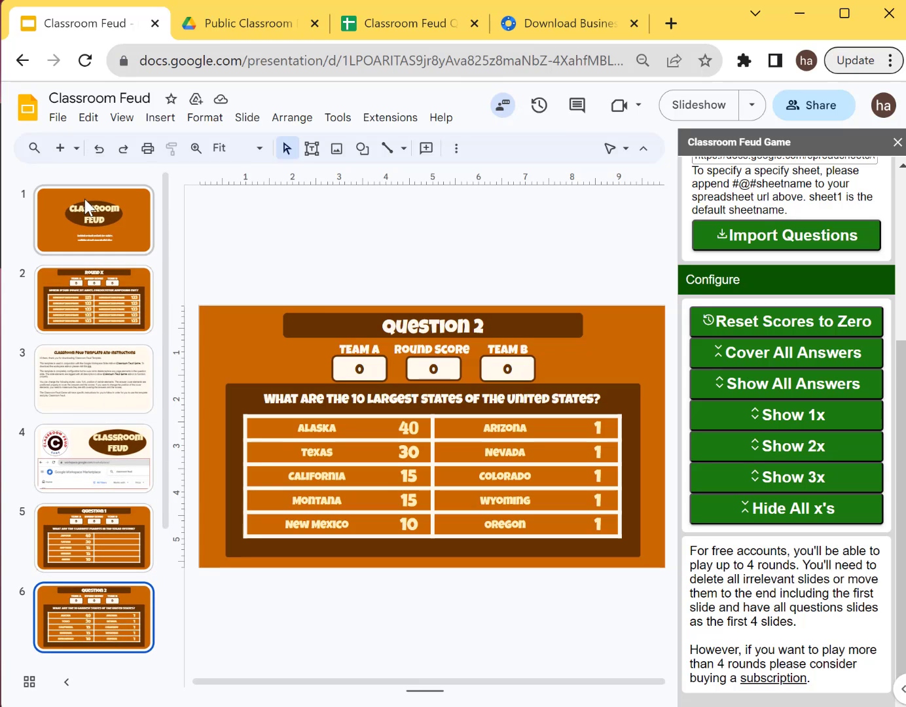
scroll(74, 445, down, 3)
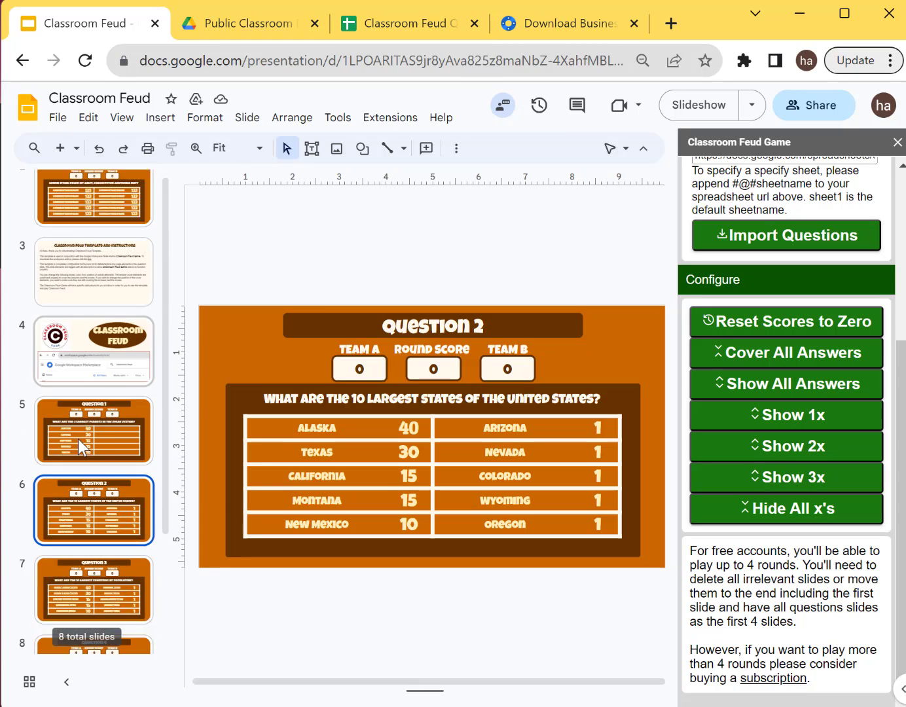
key(Up)
shift+click(91, 614)
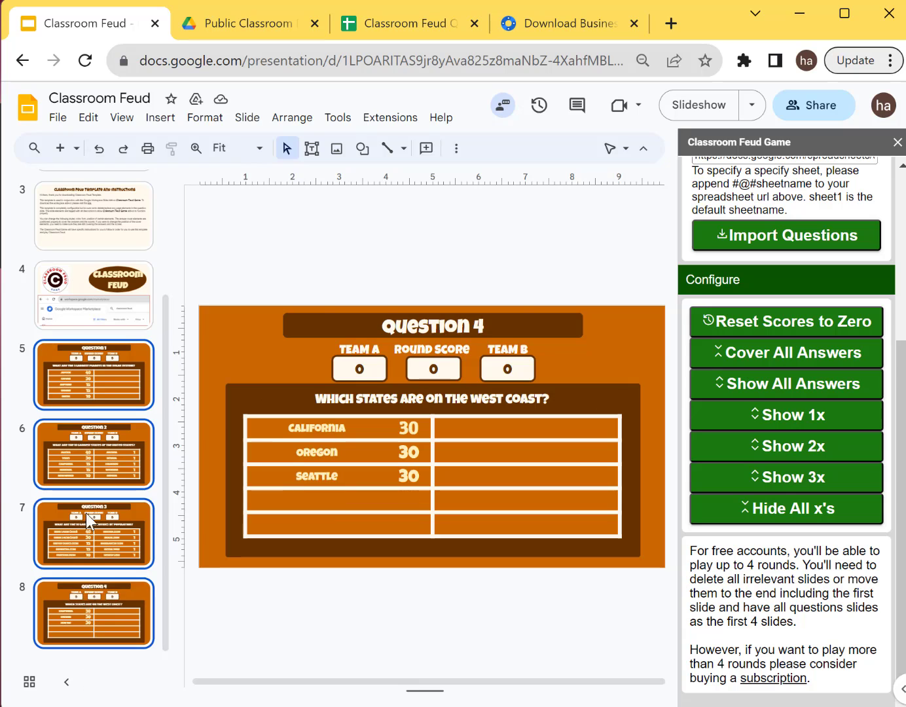
scroll(91, 504, up, 3)
drag(91, 518, 81, 275)
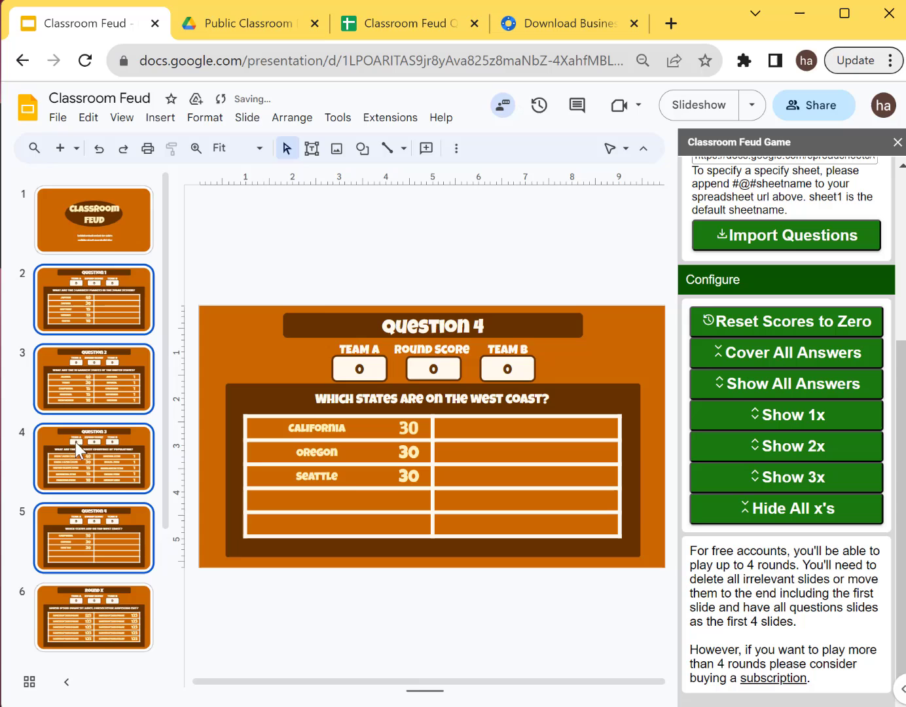
Check the reordered deck by viewing the Round X slide, then the Classroom Feud title slide
scroll(80, 498, down, 3)
click(87, 504)
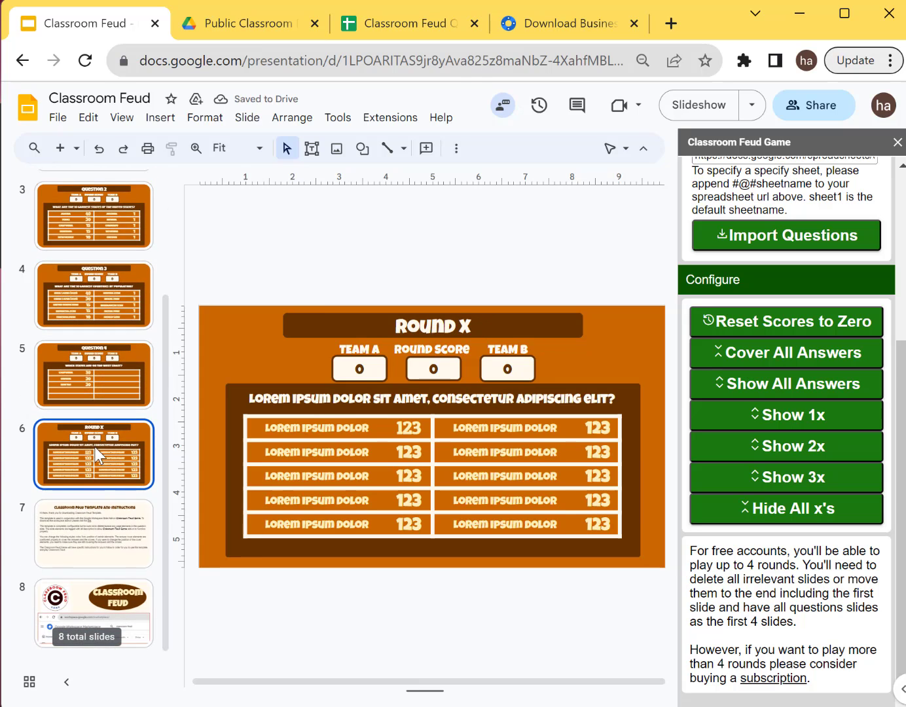
scroll(102, 454, up, 2)
click(100, 244)
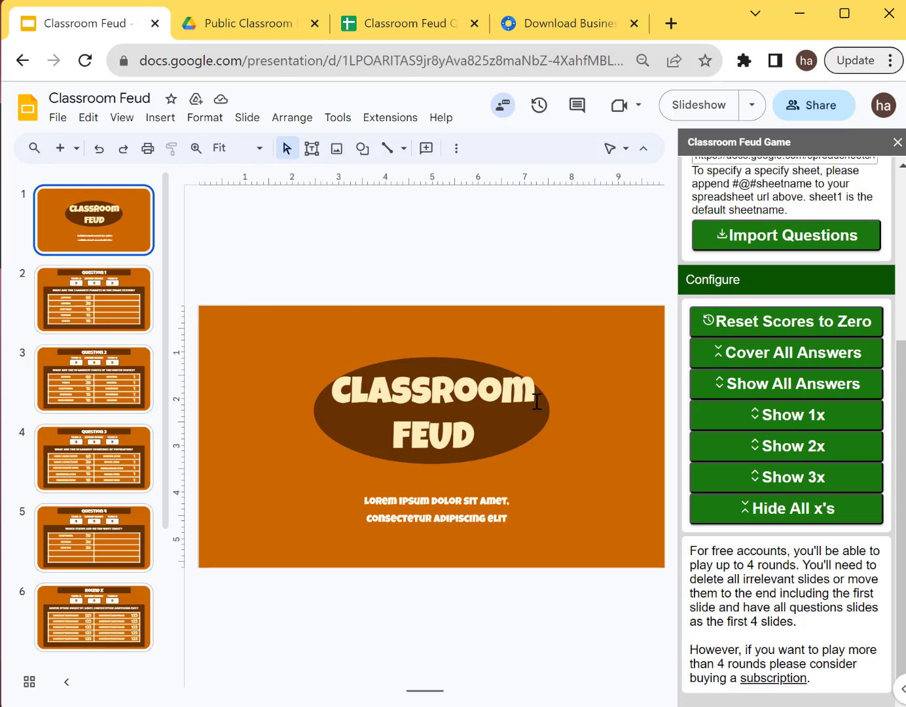
click(389, 118)
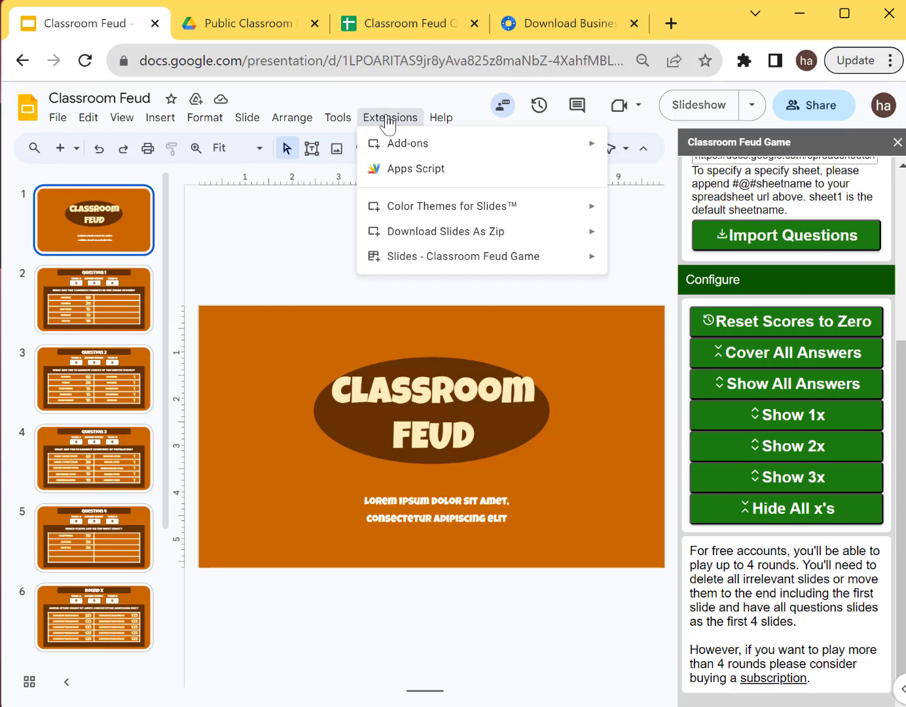
mouse_move(457, 253)
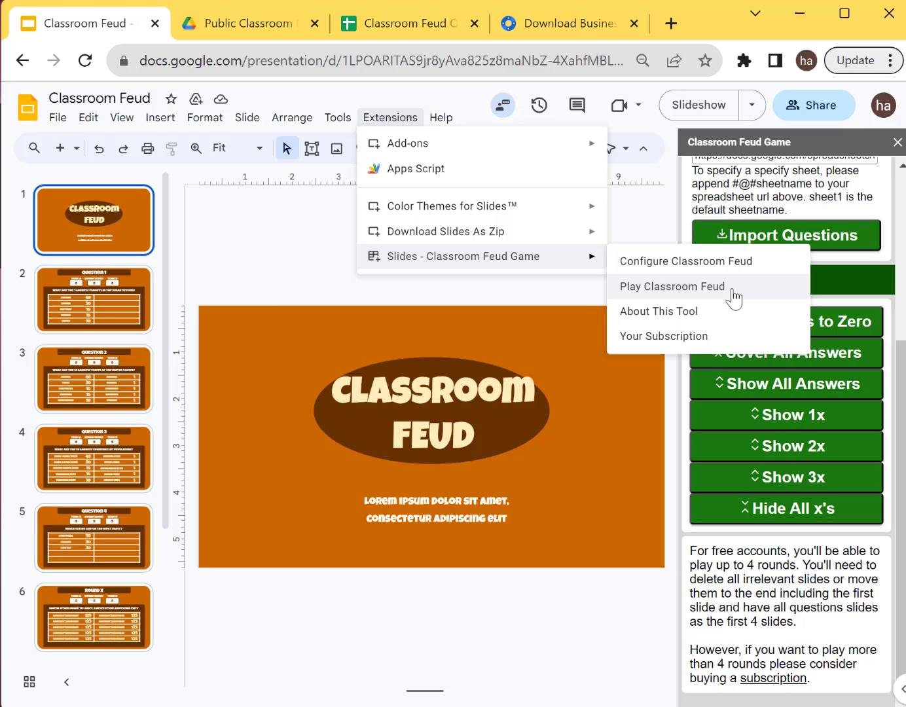
click(210, 269)
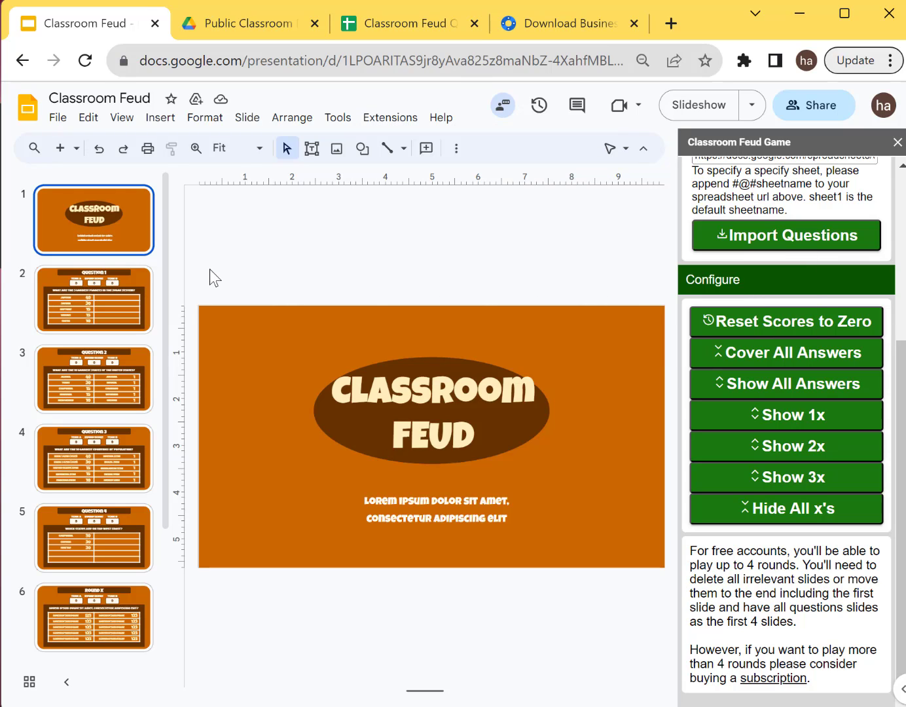